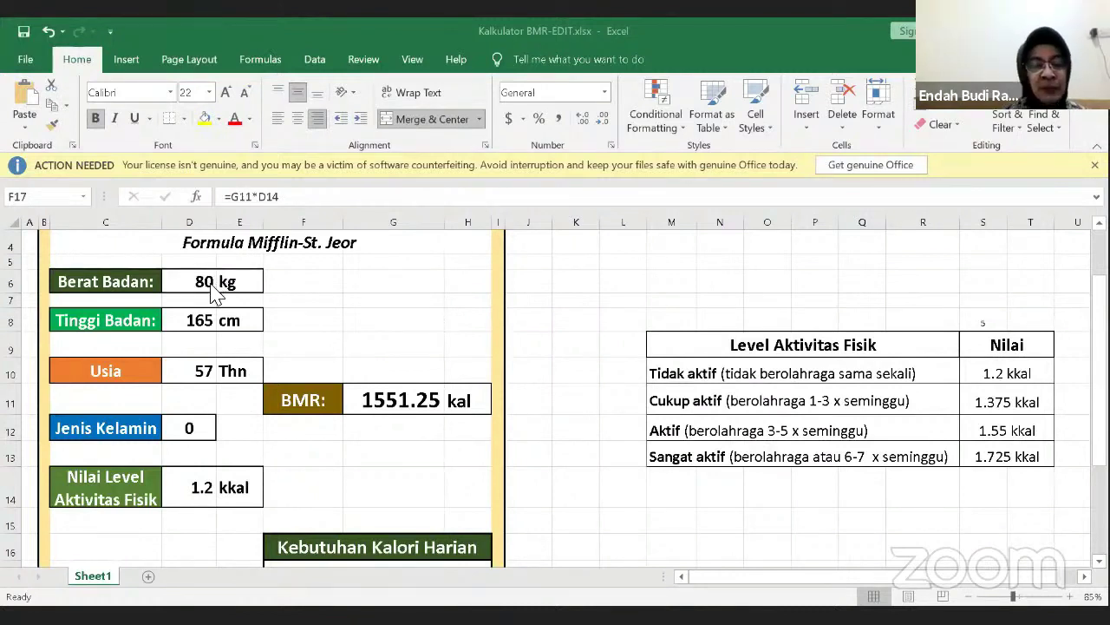
# Step: Set the body weight (Berat Badan) to 57 kg and the height (Tinggi Badan) to 152 cm
pyautogui.click(206, 289)
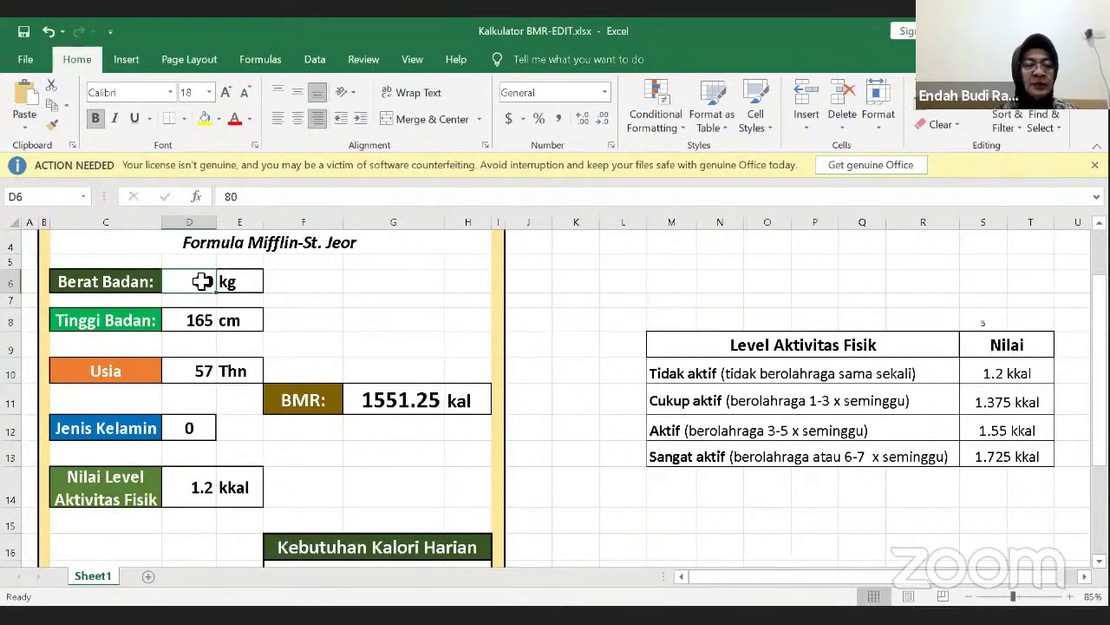
pyautogui.write('57')
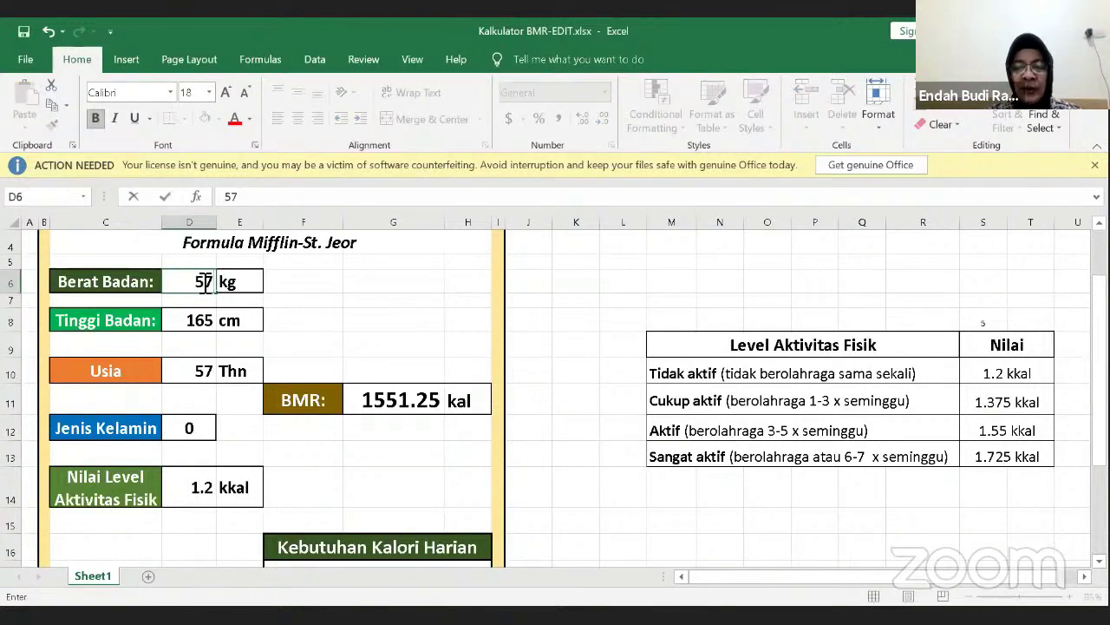
pyautogui.click(196, 322)
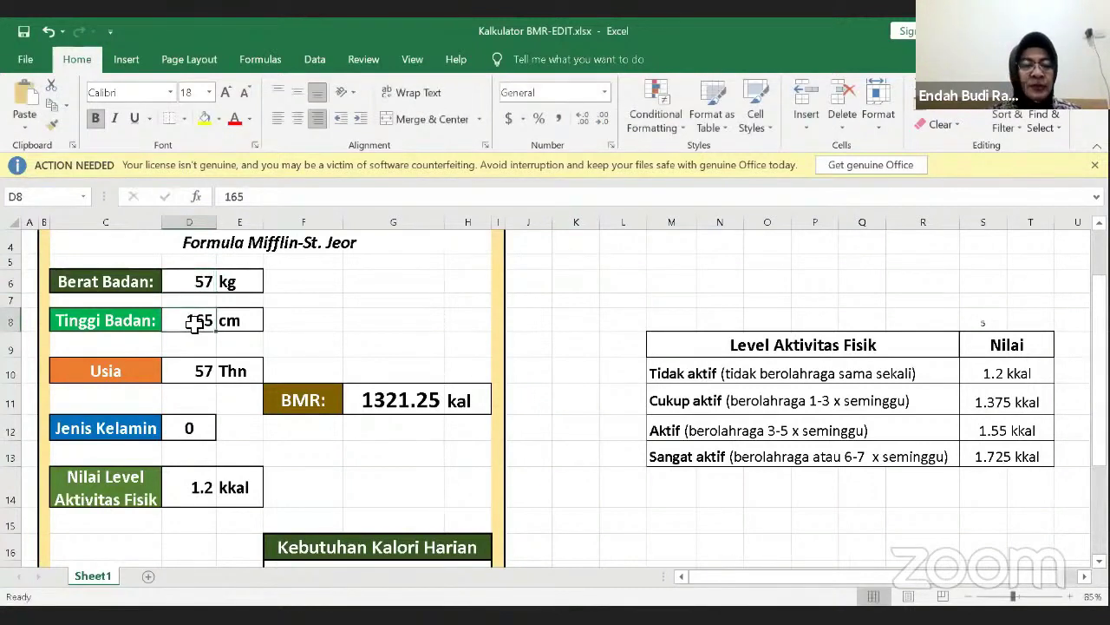
pyautogui.click(256, 203)
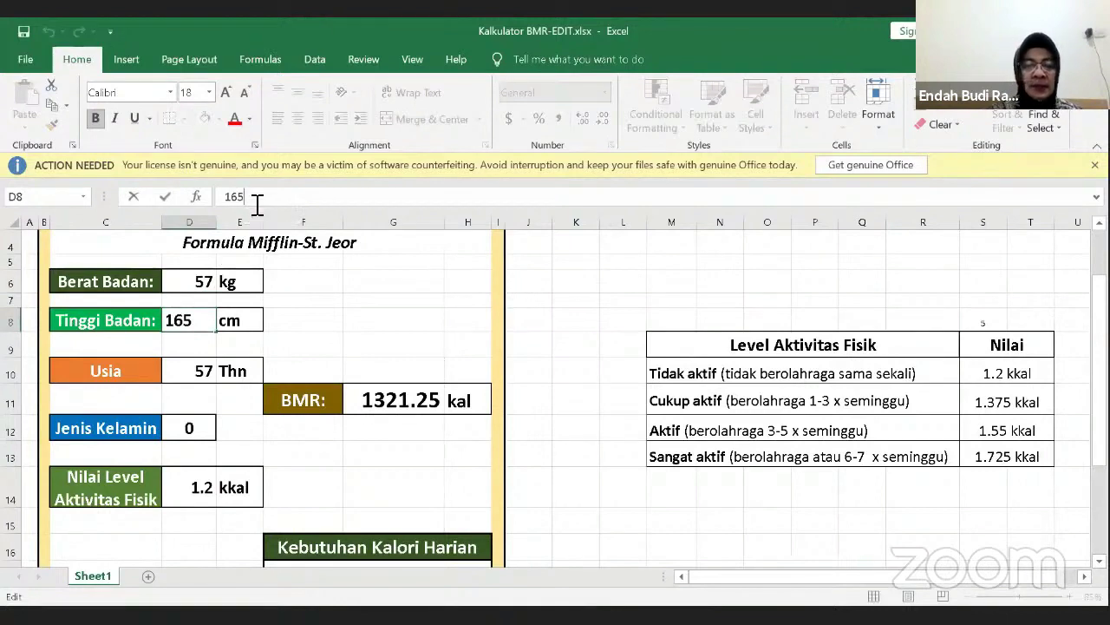
pyautogui.press('BackSpace')
pyautogui.press('BackSpace')
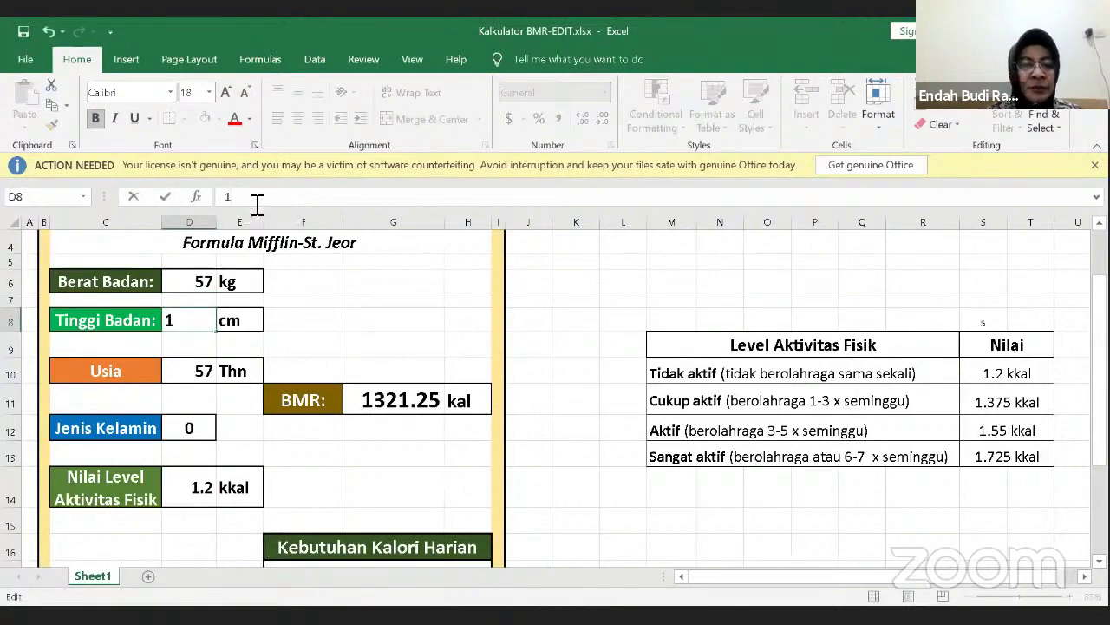
pyautogui.write('5')
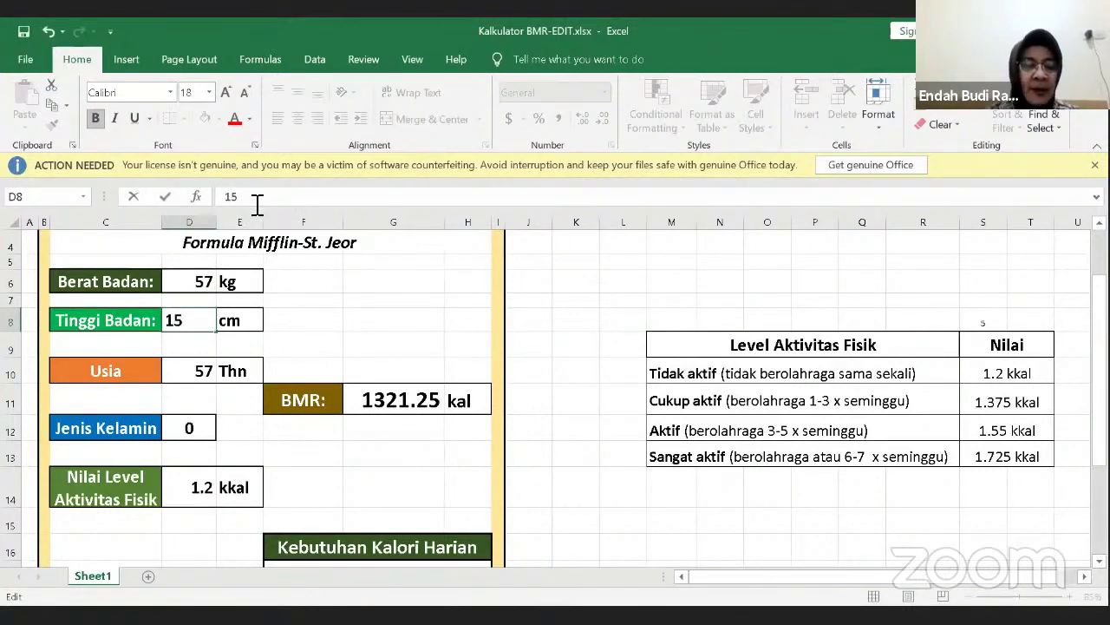
pyautogui.write('2')
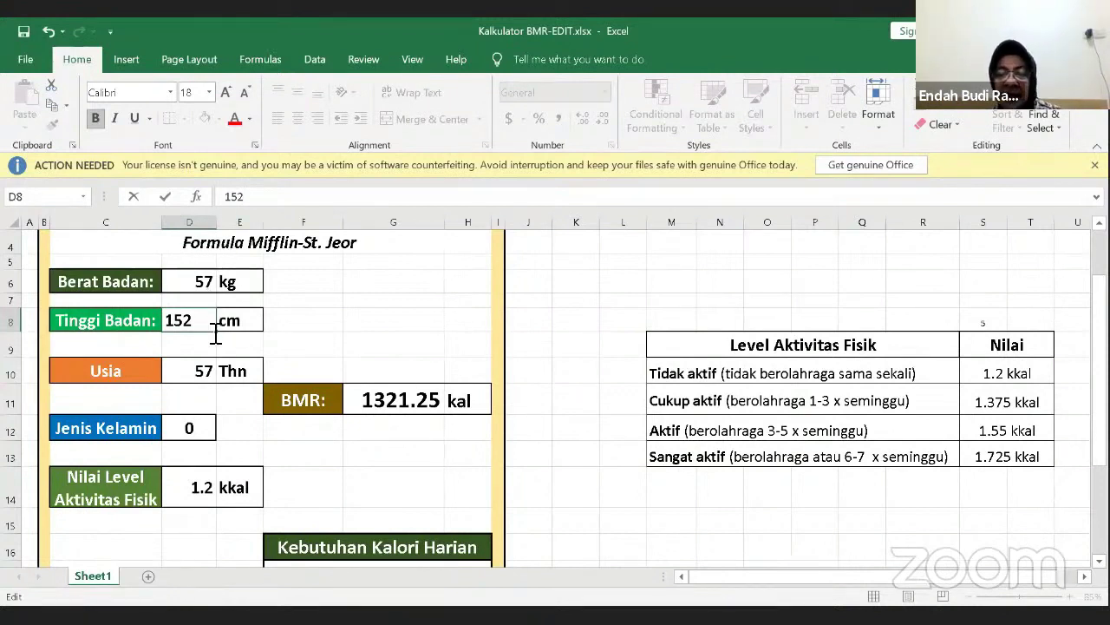
# Step: Set the age (Usia) to 42 years and the physical activity level value to 1.375
pyautogui.click(193, 371)
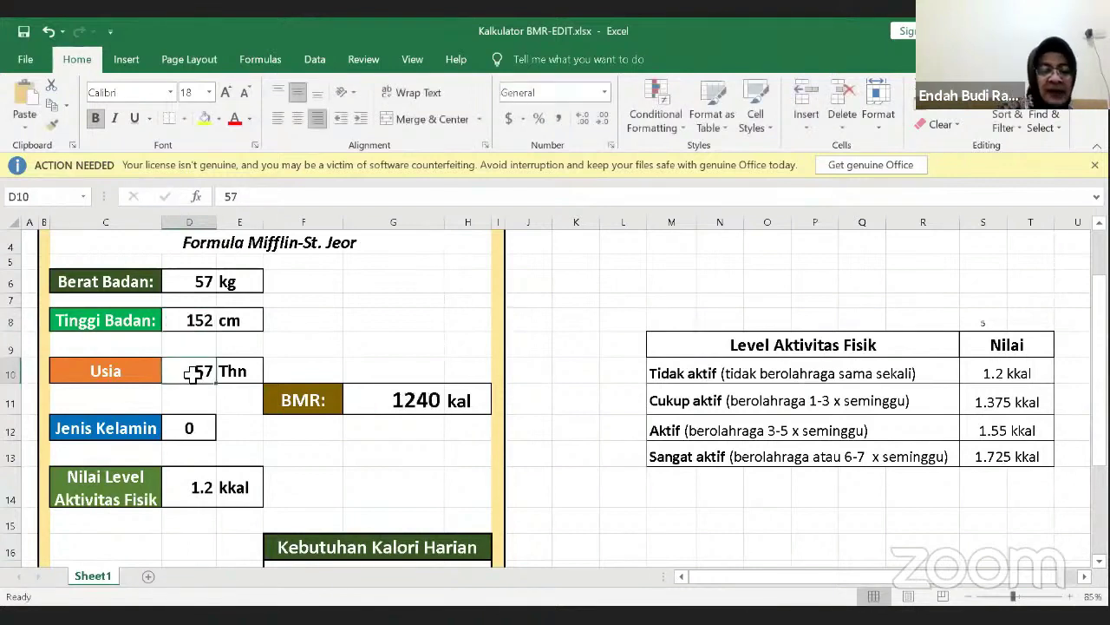
pyautogui.write('42')
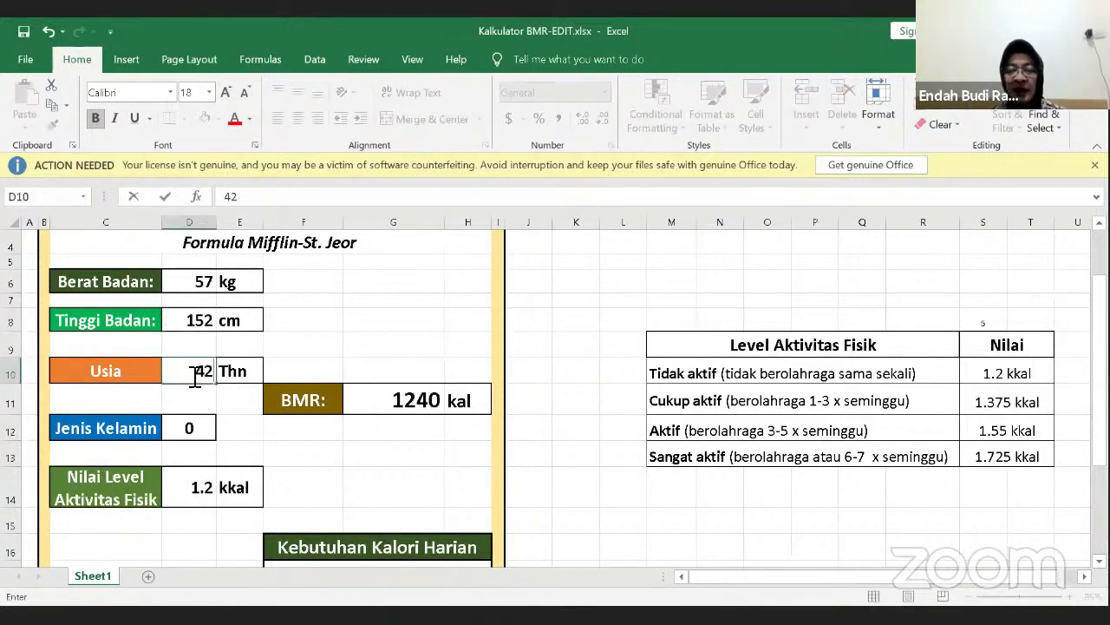
pyautogui.click(196, 428)
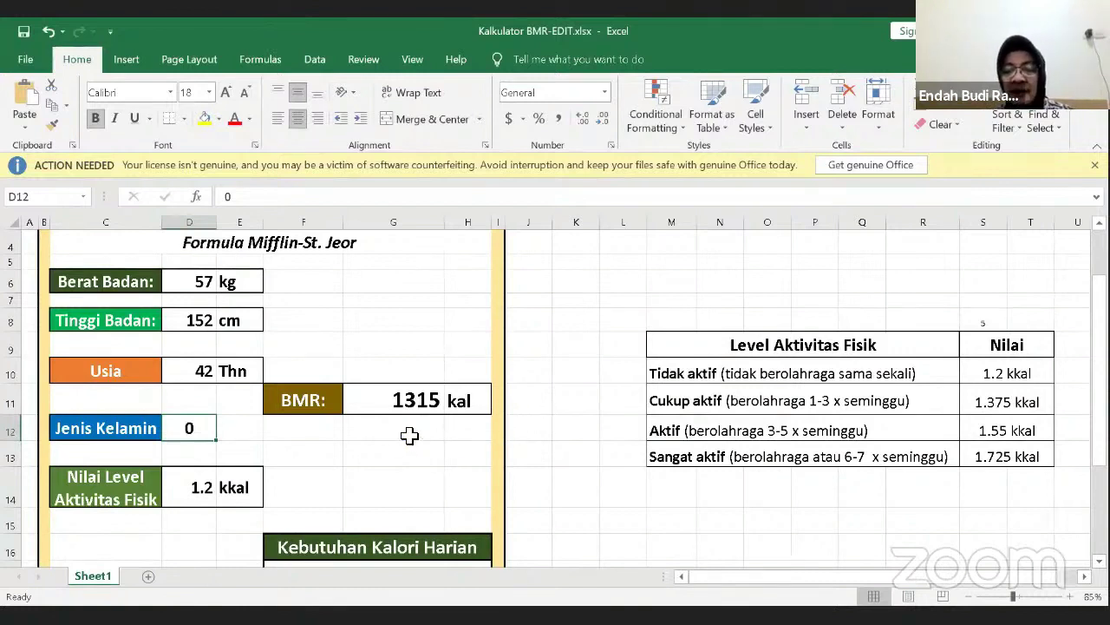
pyautogui.click(205, 488)
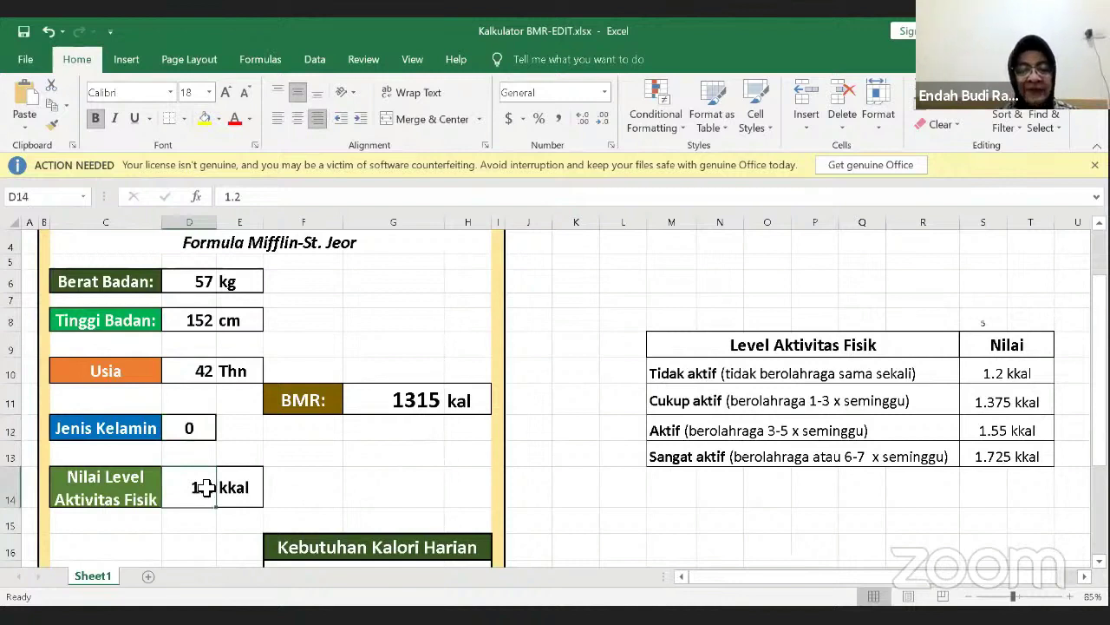
pyautogui.click(267, 197)
pyautogui.press('BackSpace')
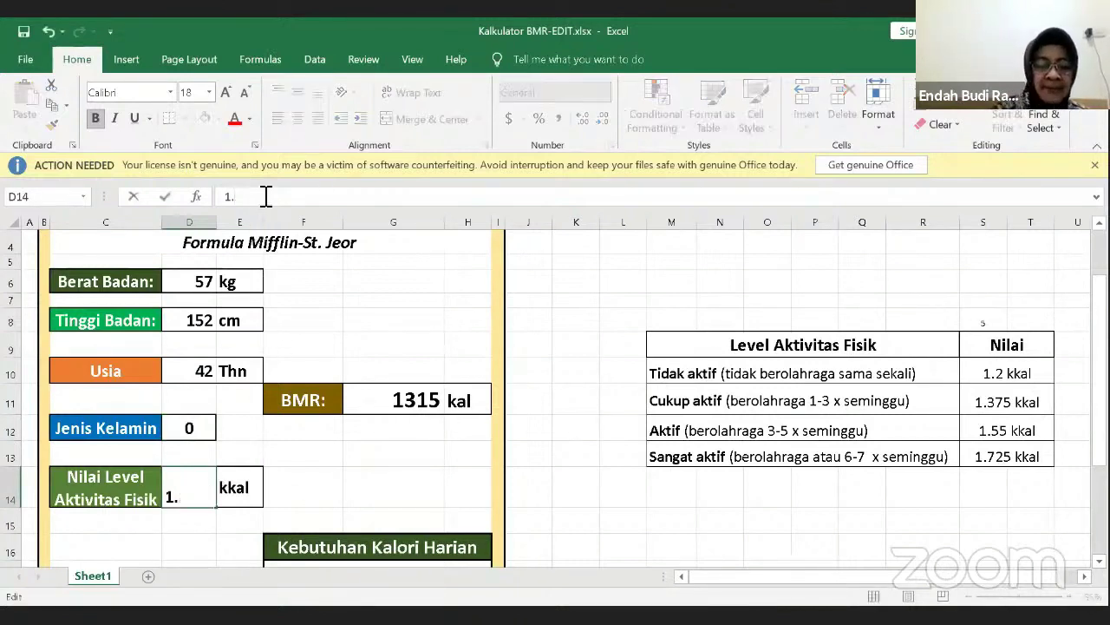
pyautogui.write('375')
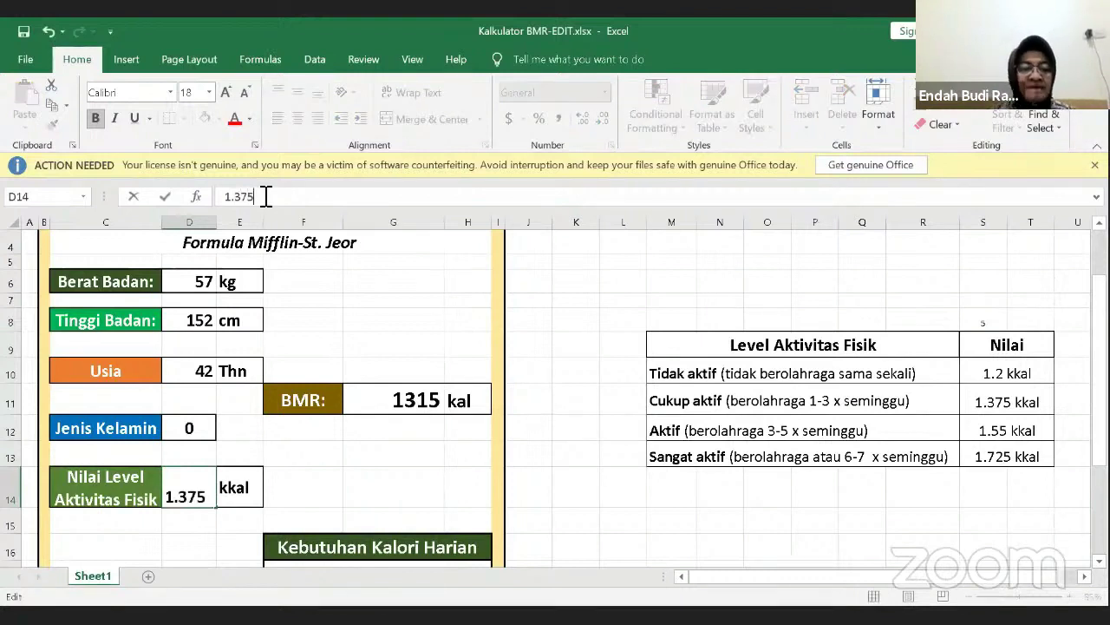
pyautogui.click(295, 455)
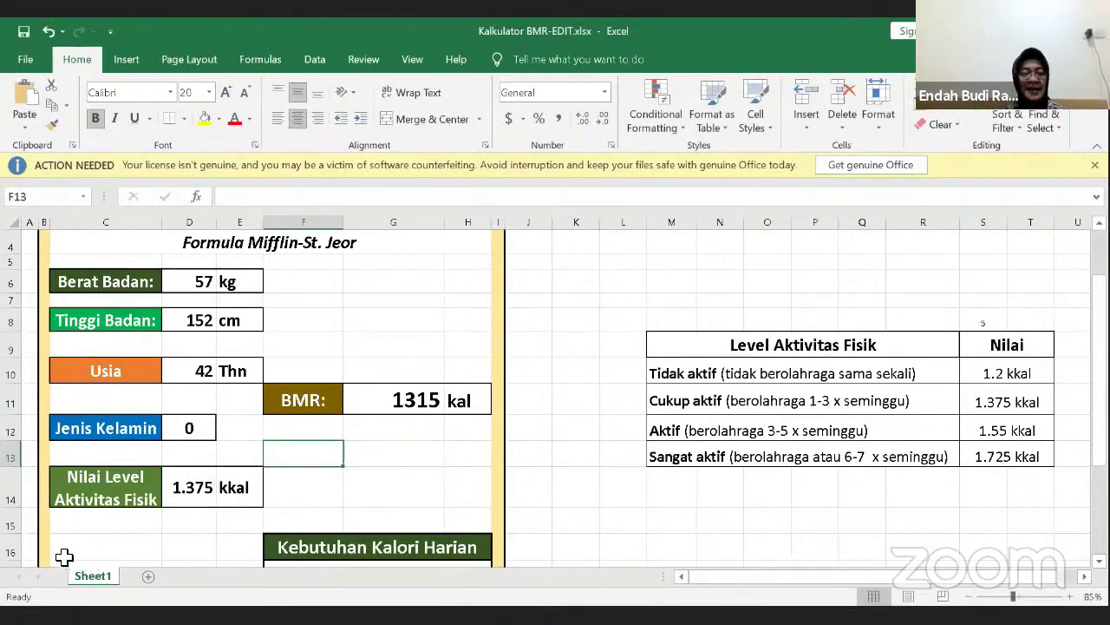
# Step: Change the unit label beside the BMR result to kkal
pyautogui.scroll(-3, 181, 469)
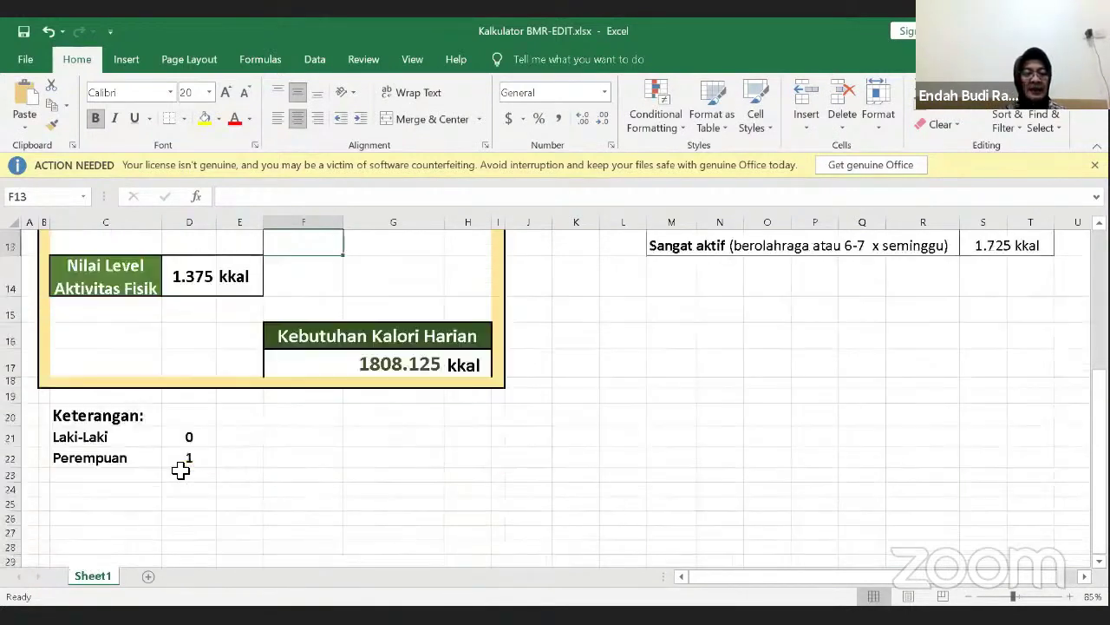
pyautogui.scroll(3, 180, 469)
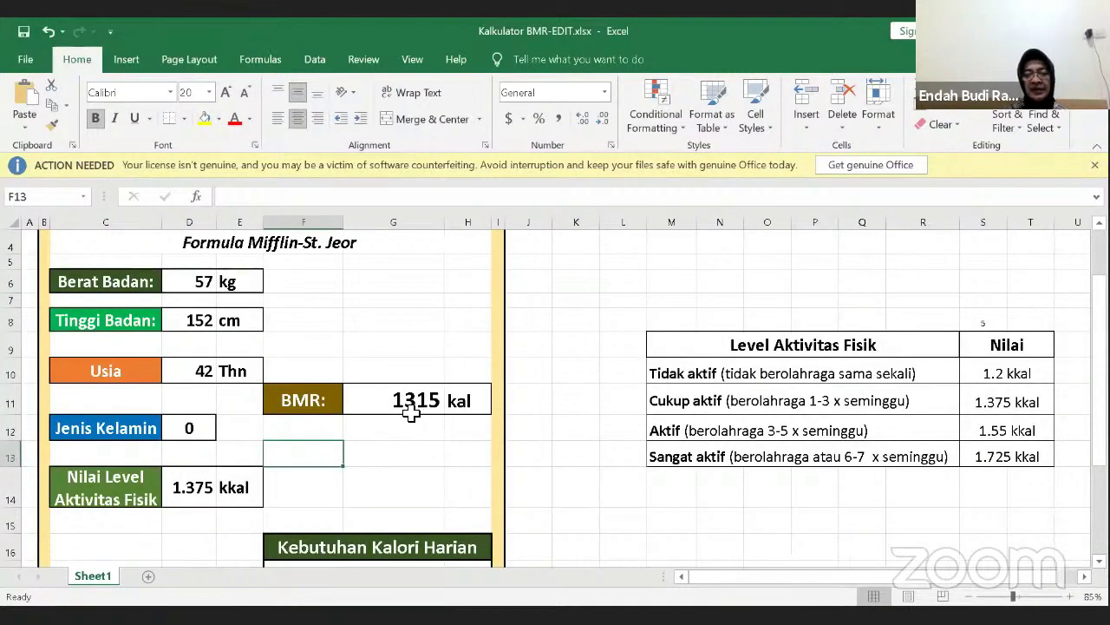
pyautogui.click(460, 401)
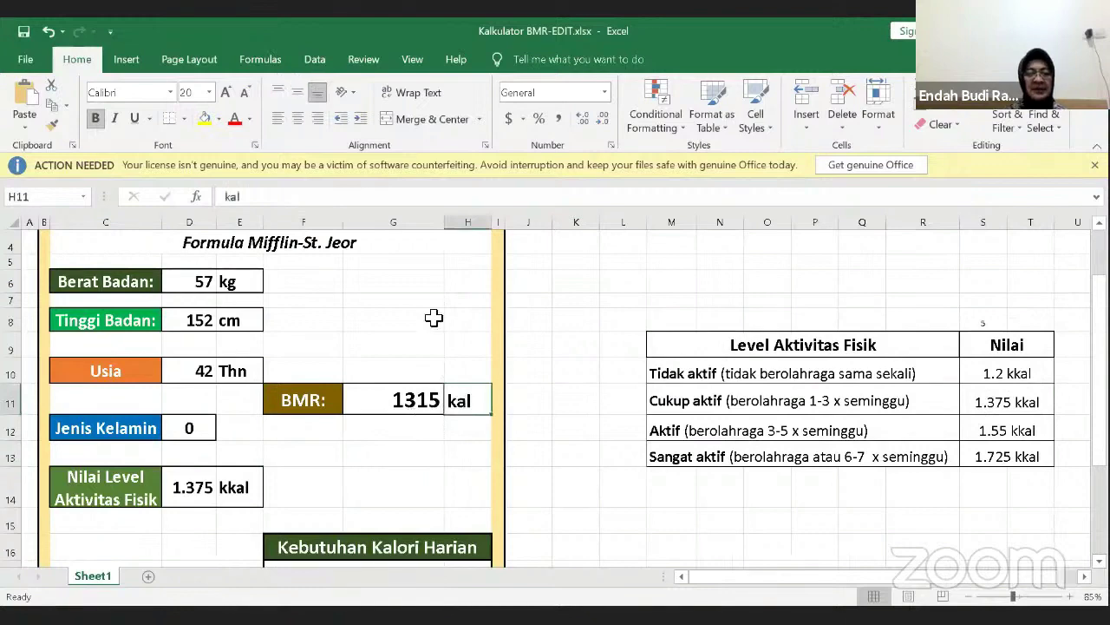
pyautogui.click(248, 203)
pyautogui.write('k')
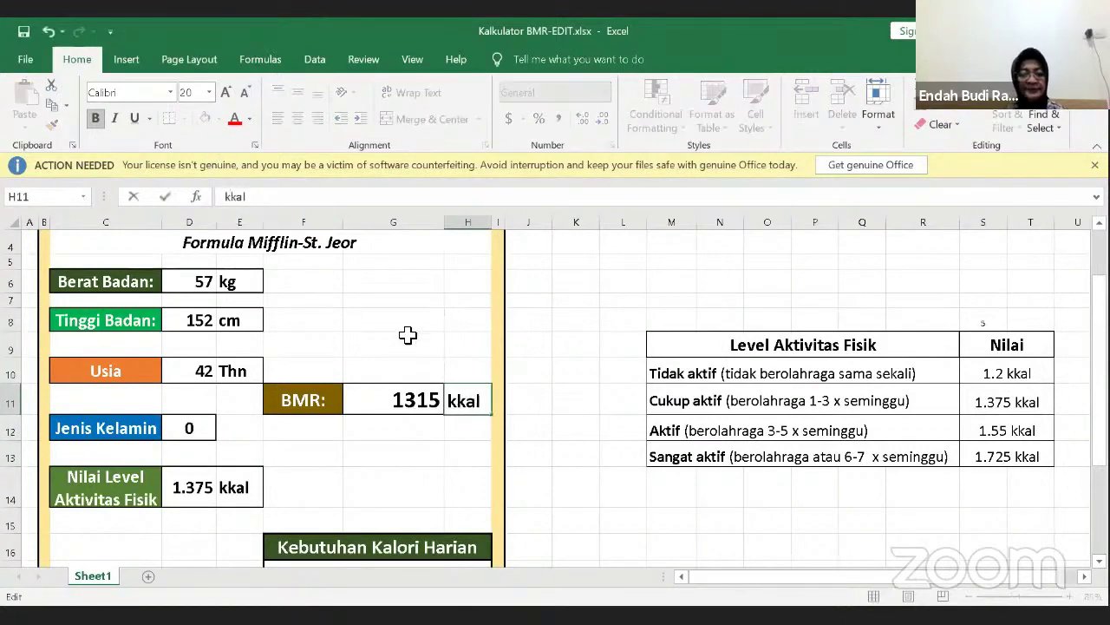
pyautogui.click(405, 343)
# Step: Set the gender code (Jenis Kelamin) to 1 for Perempuan
pyautogui.scroll(-1, 343, 420)
pyautogui.scroll(-1, 344, 420)
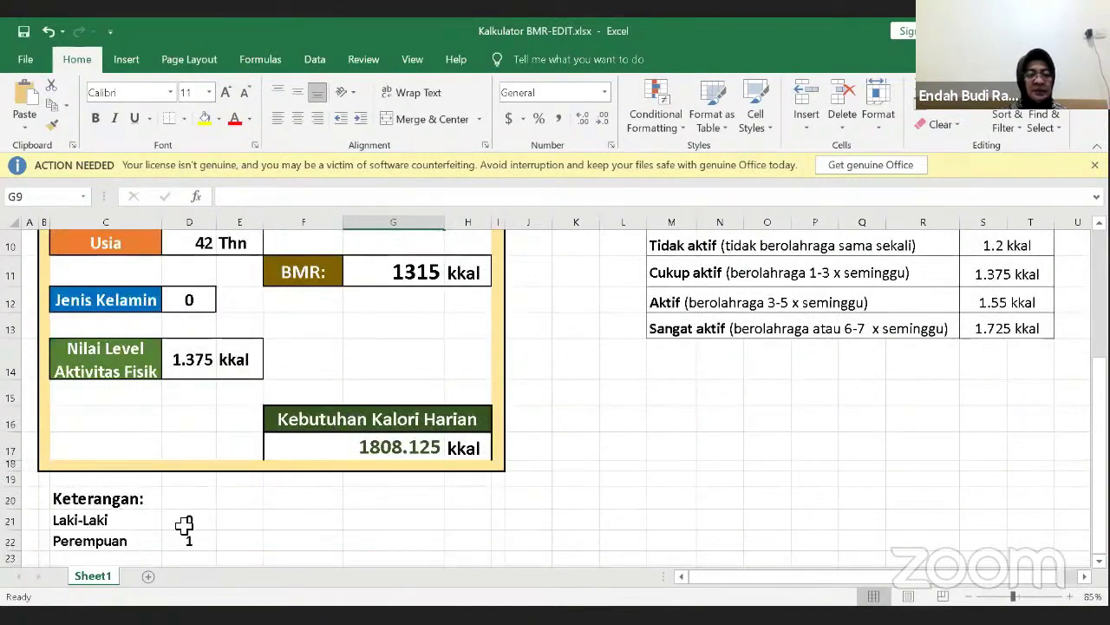
pyautogui.click(188, 301)
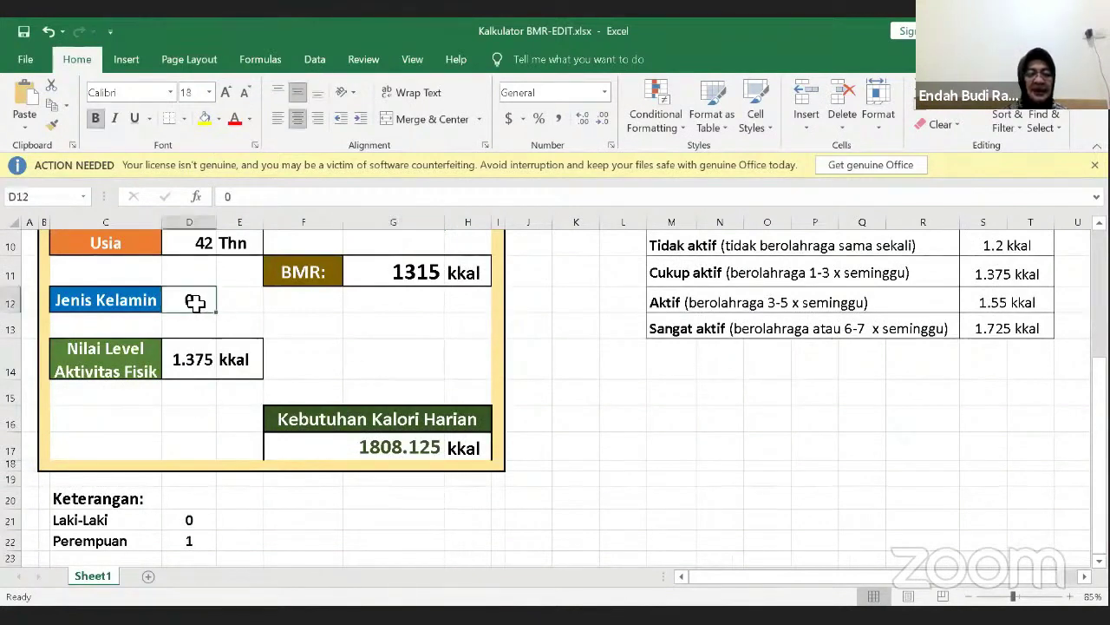
pyautogui.write('1')
pyautogui.press('Return')
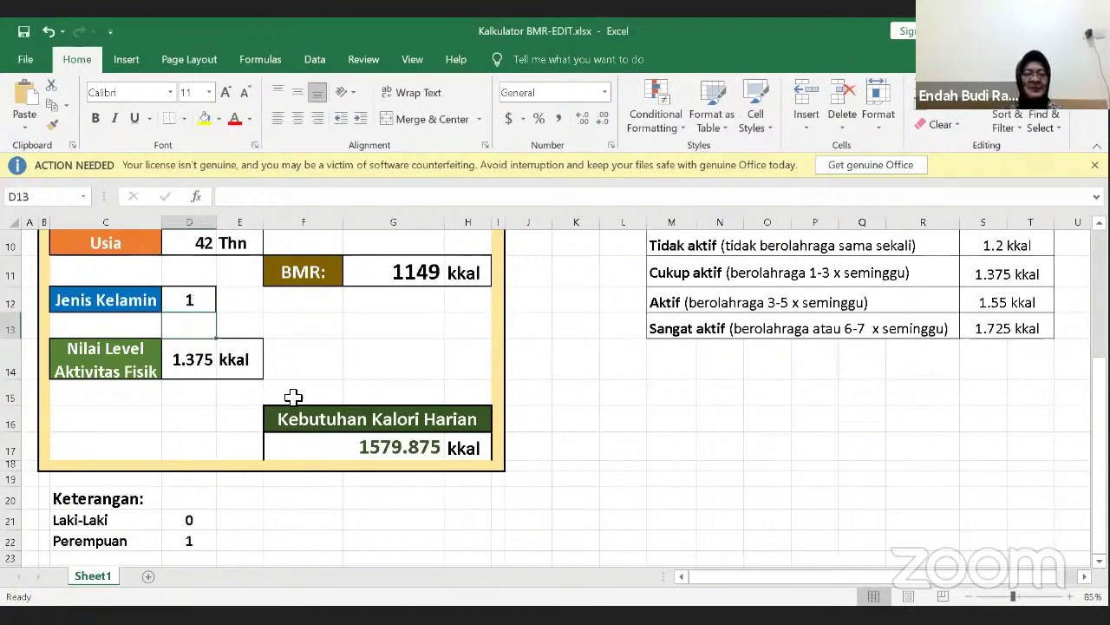
# Step: Set the gender code (Jenis Kelamin) back to 0 for Laki-Laki
pyautogui.scroll(1, 293, 398)
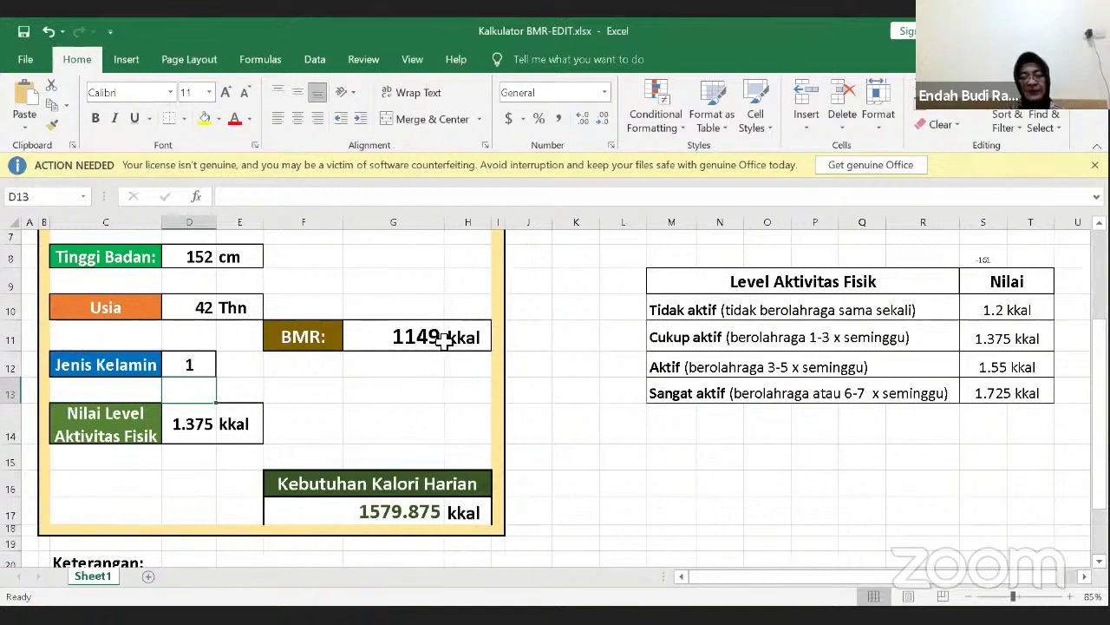
pyautogui.click(191, 366)
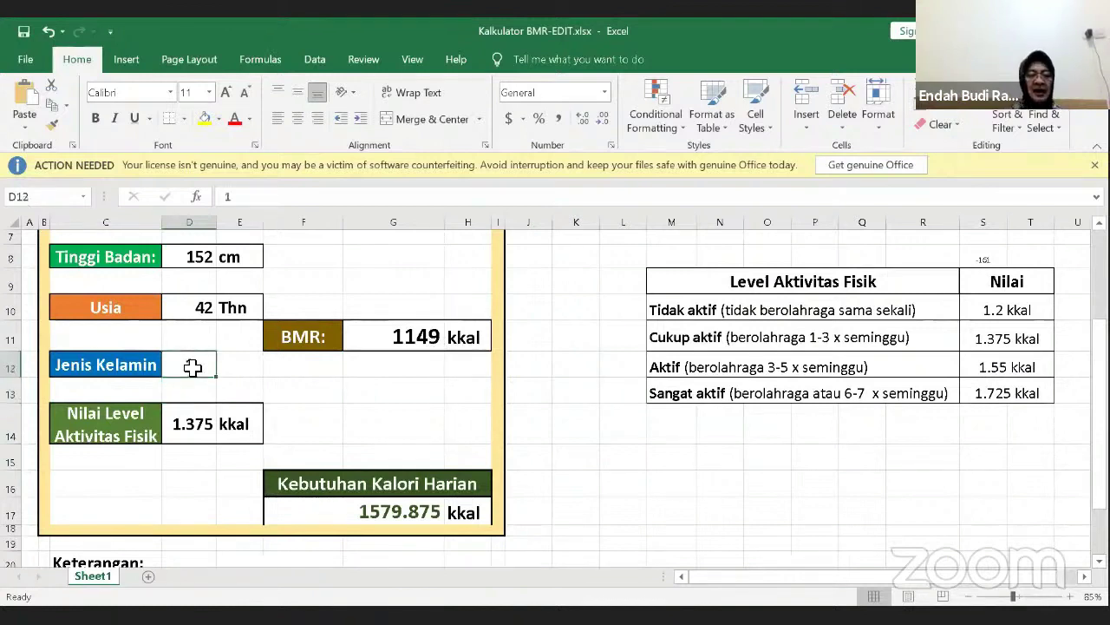
pyautogui.write('0')
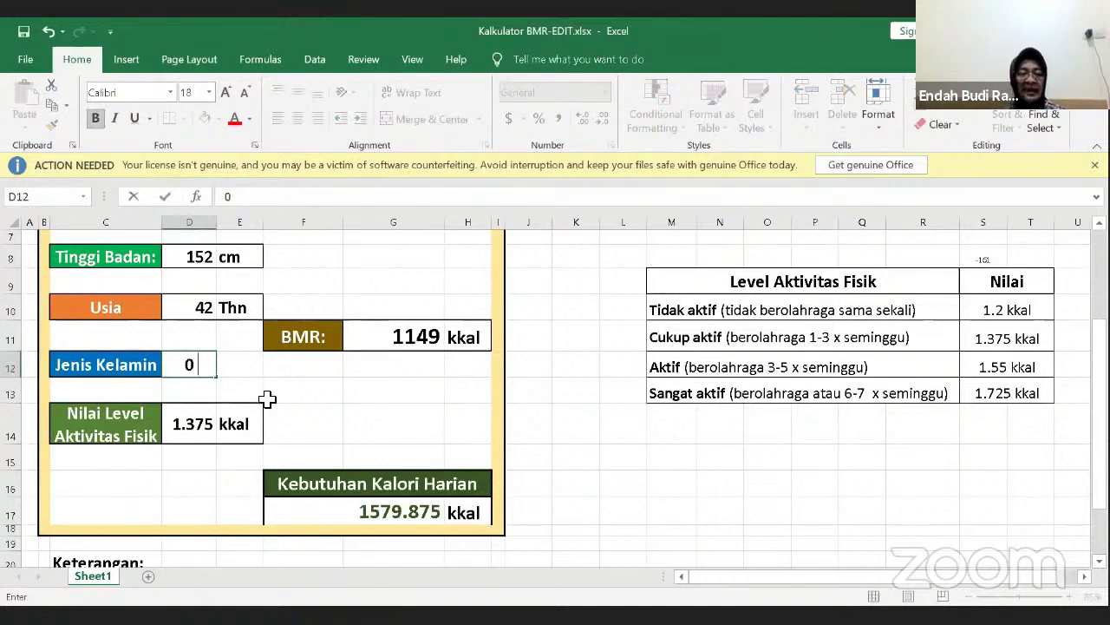
pyautogui.press('Return')
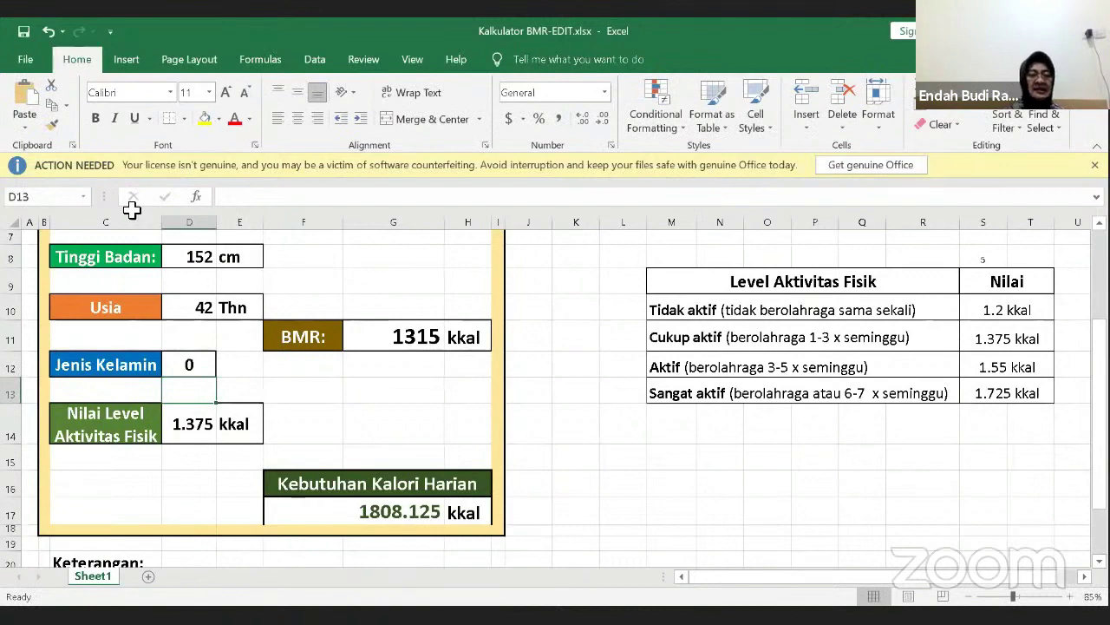
# Step: Set the body weight (Berat Badan) to 78 kg and the height (Tinggi Badan) to 163 cm
pyautogui.scroll(1, 213, 317)
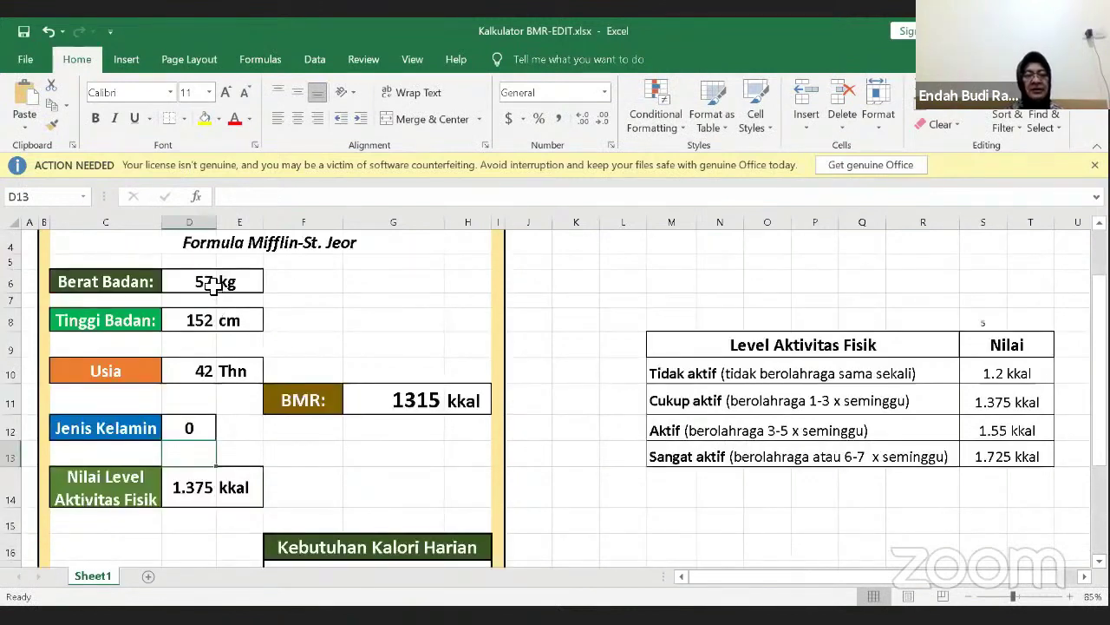
pyautogui.click(208, 284)
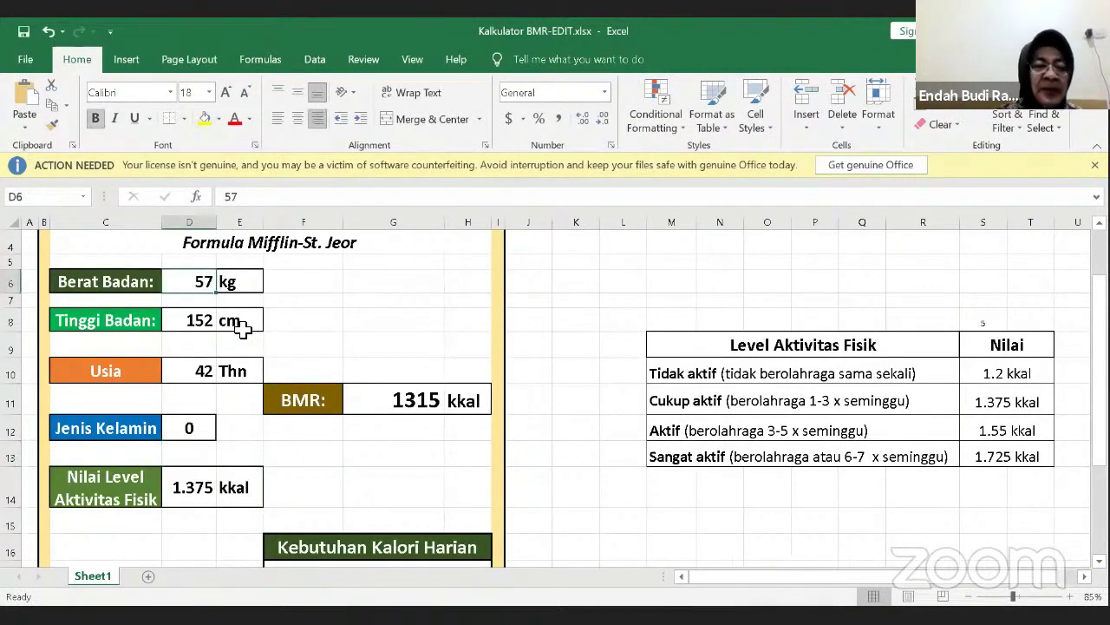
pyautogui.write('78')
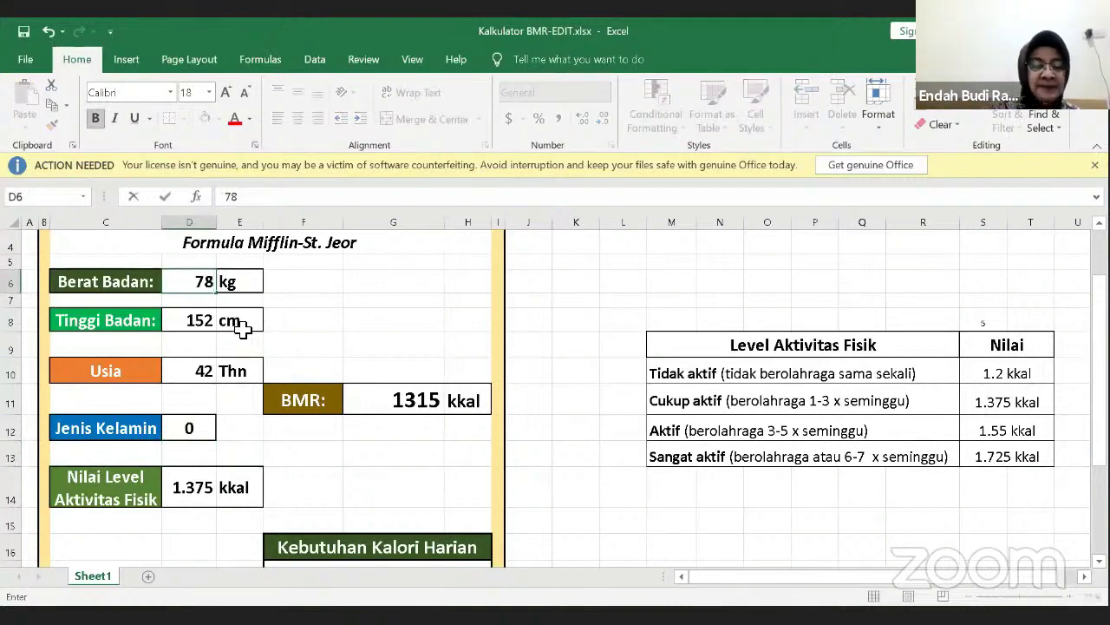
pyautogui.click(199, 320)
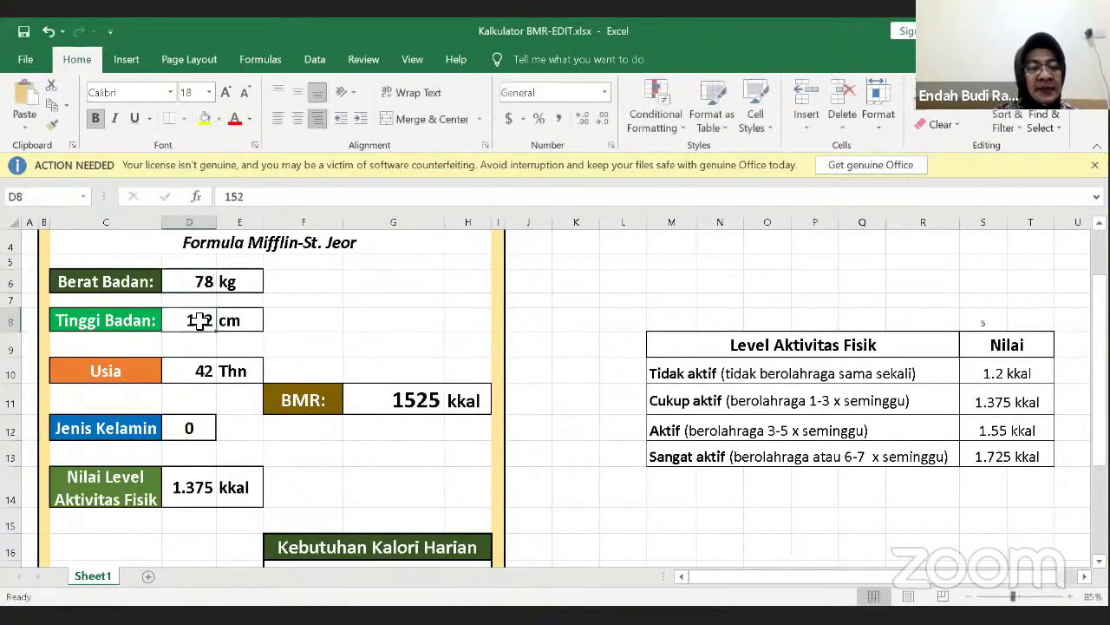
pyautogui.click(252, 199)
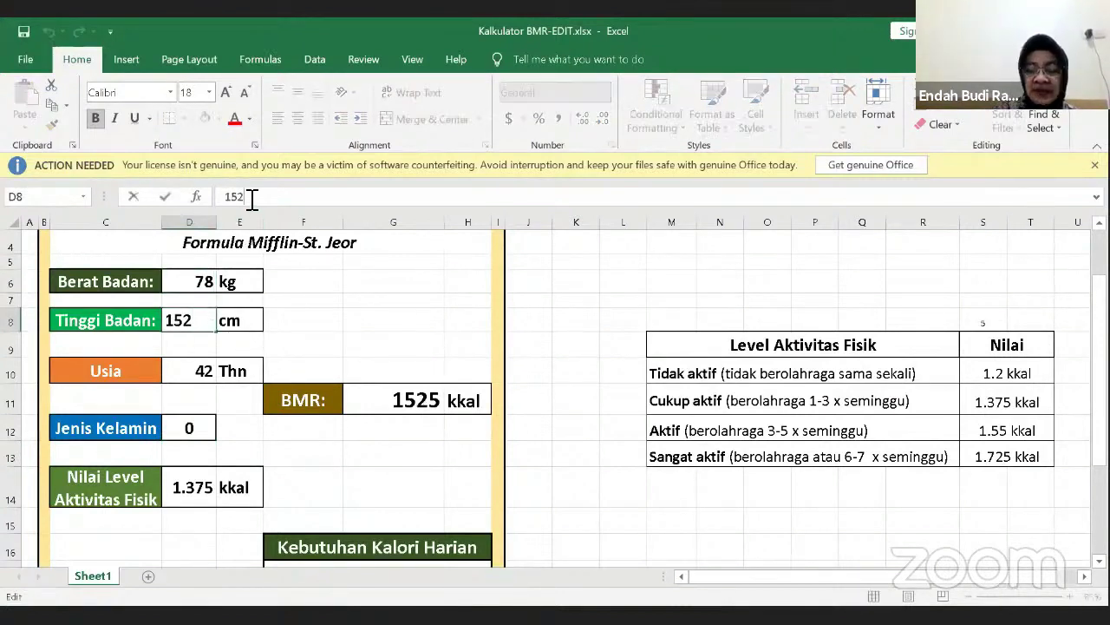
pyautogui.press('BackSpace')
pyautogui.press('BackSpace')
pyautogui.write('6')
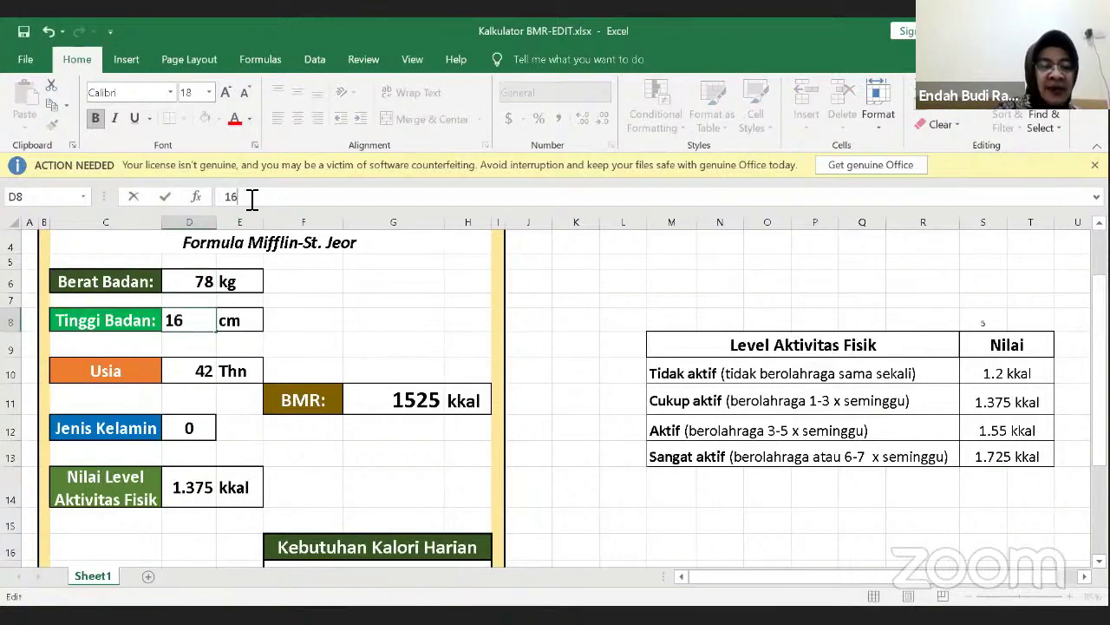
pyautogui.write('3')
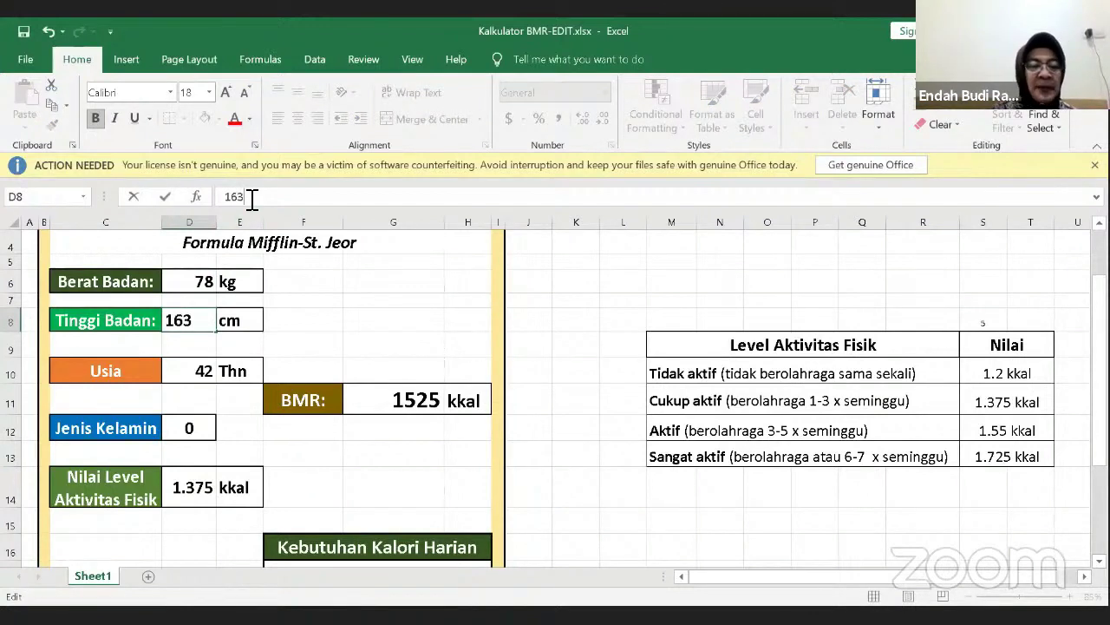
# Step: Set the age (Usia) to 48 years
pyautogui.click(206, 371)
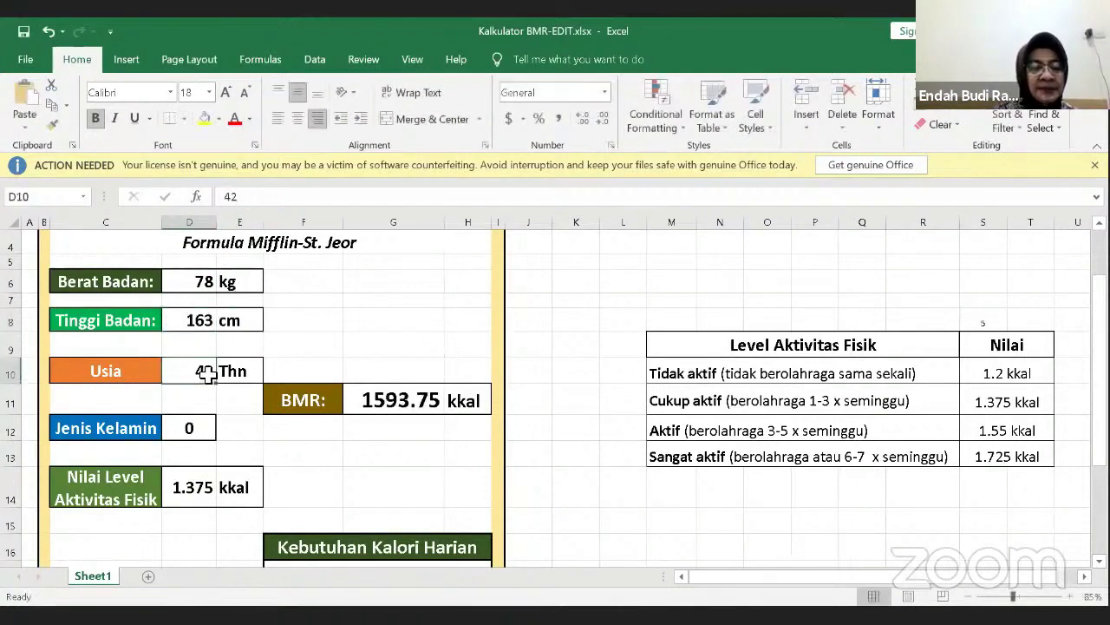
pyautogui.click(258, 206)
pyautogui.press('BackSpace')
pyautogui.write('8')
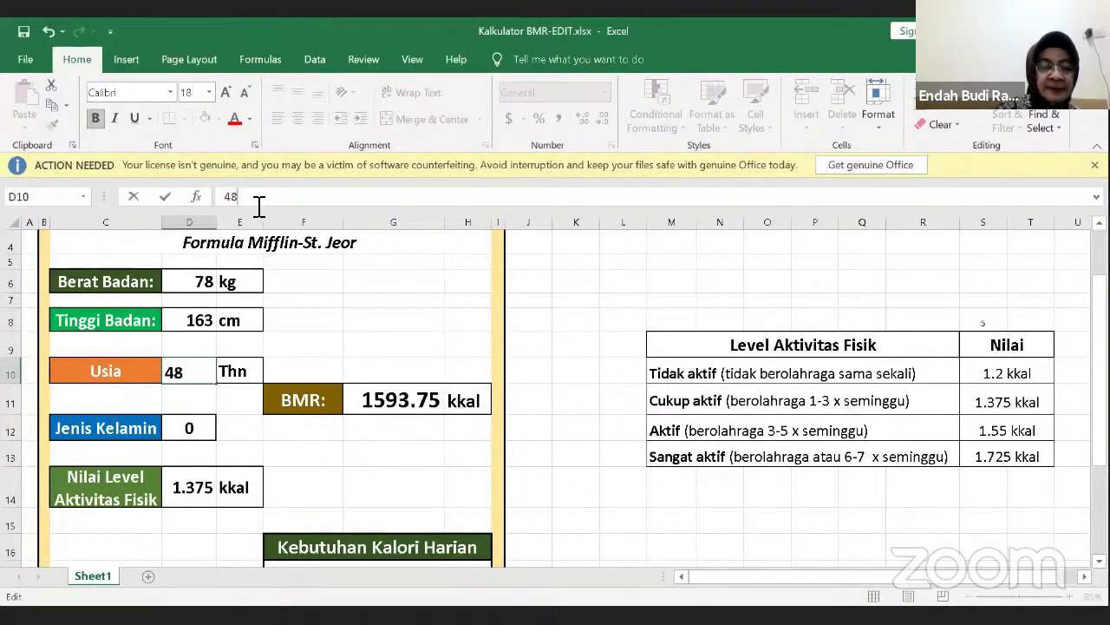
pyautogui.click(214, 493)
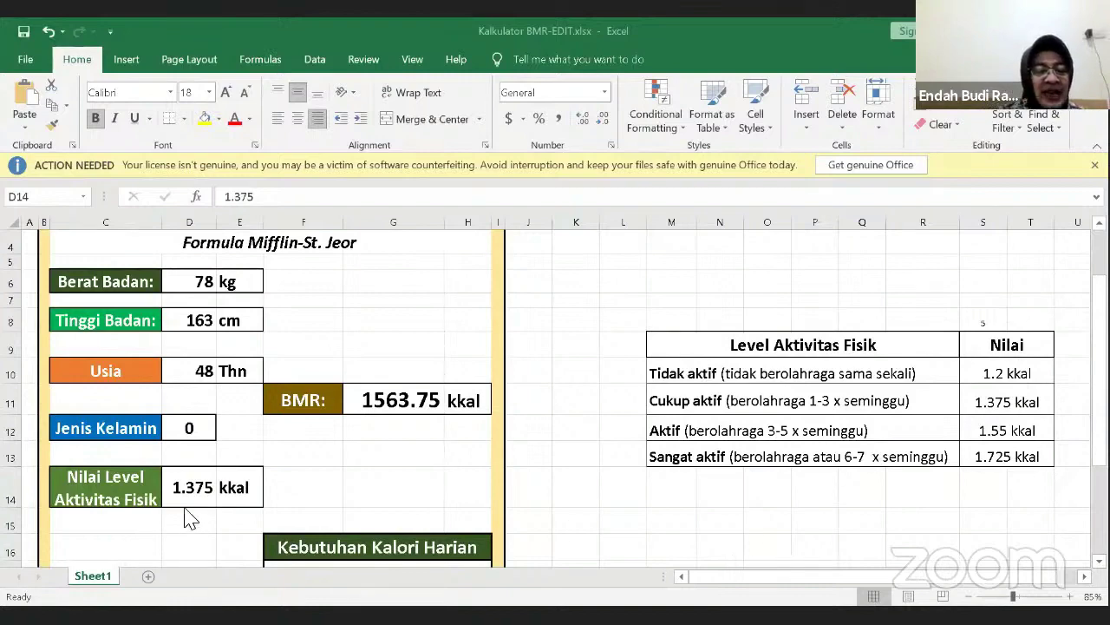
# Step: Check the daily calorie need, and set the gender code (Jenis Kelamin) to 1 for Perempuan
pyautogui.scroll(-2, 303, 480)
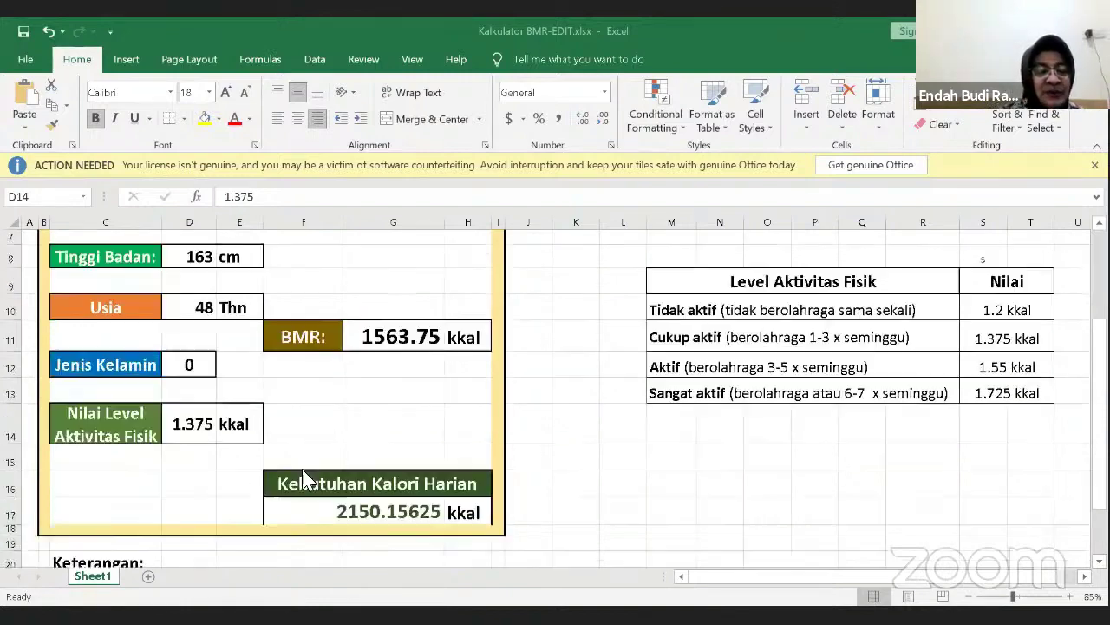
pyautogui.scroll(2, 303, 480)
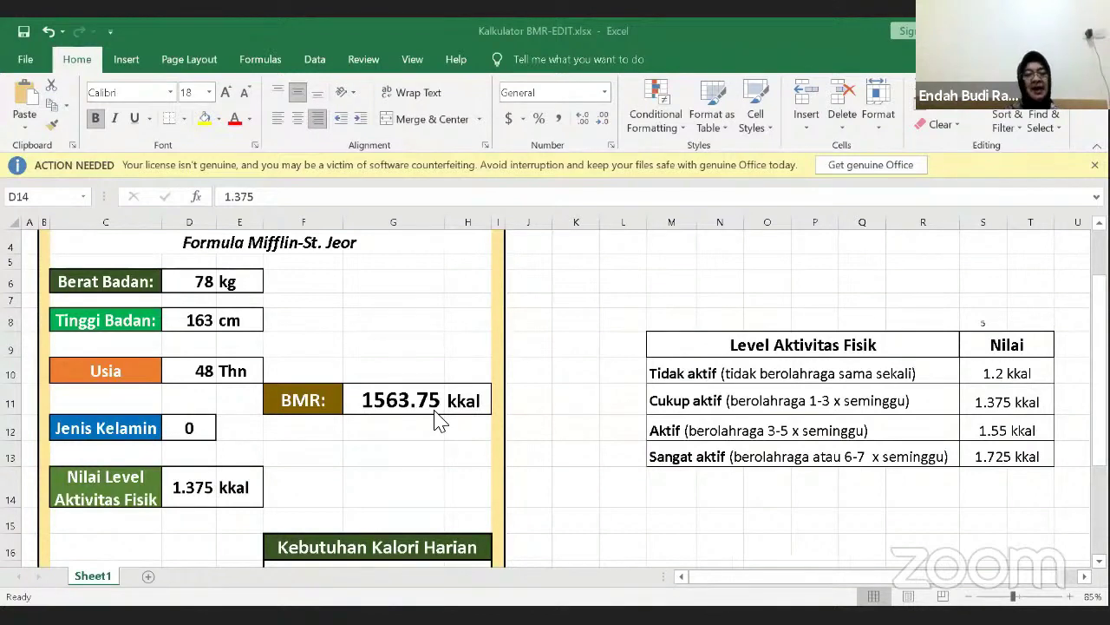
pyautogui.click(191, 427)
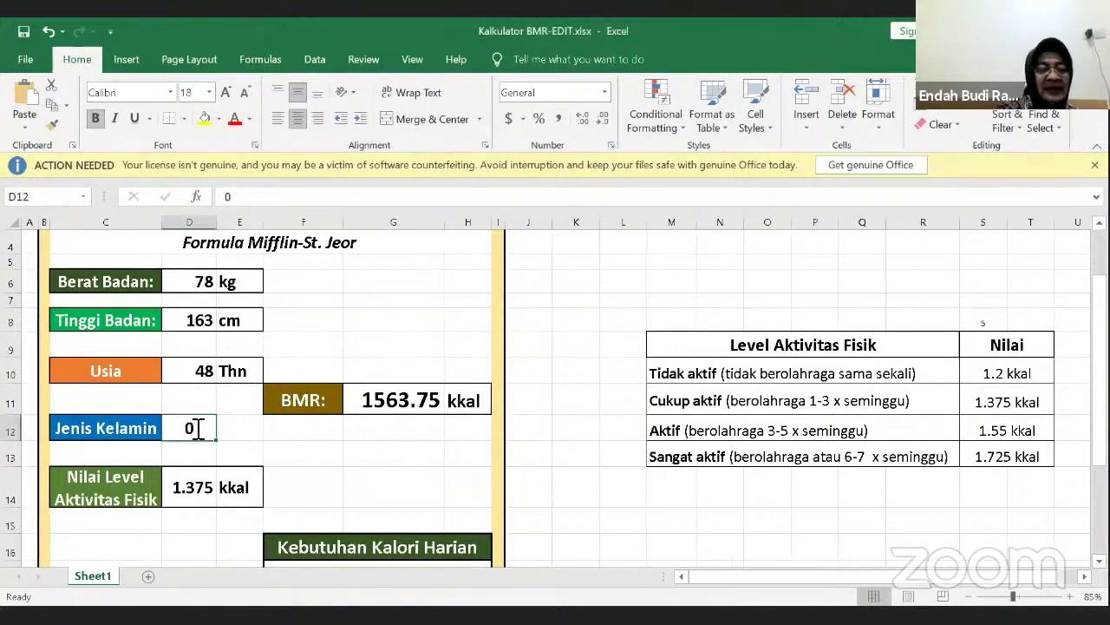
pyautogui.write('1')
pyautogui.press('Return')
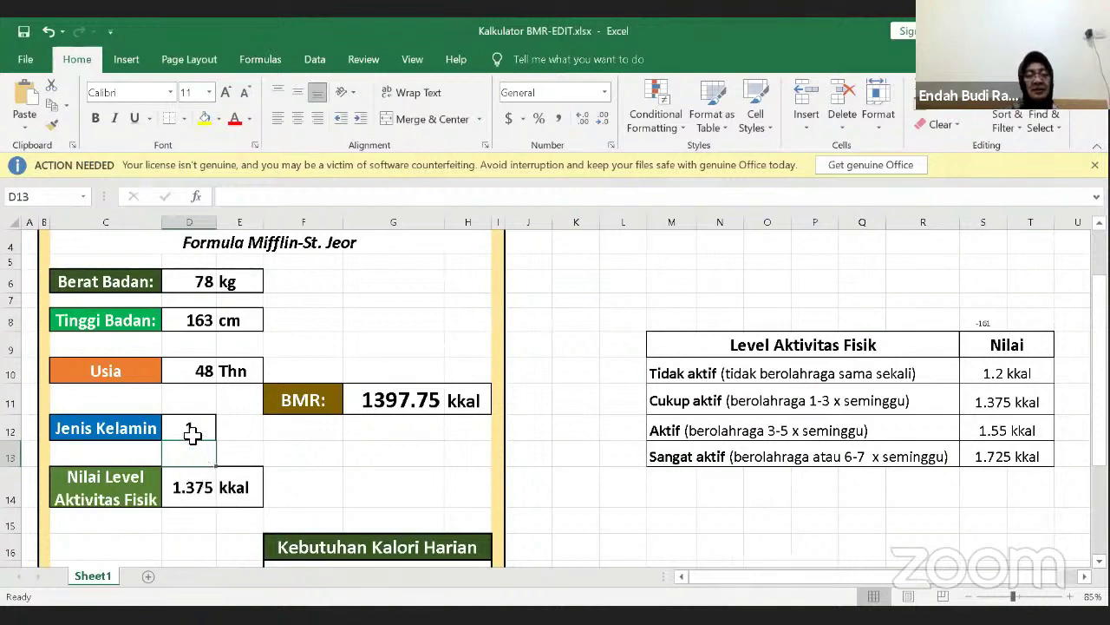
# Step: Set the activity level value (Nilai Level Aktivitas Fisik) to 1.725 for Sangat aktif
pyautogui.click(211, 489)
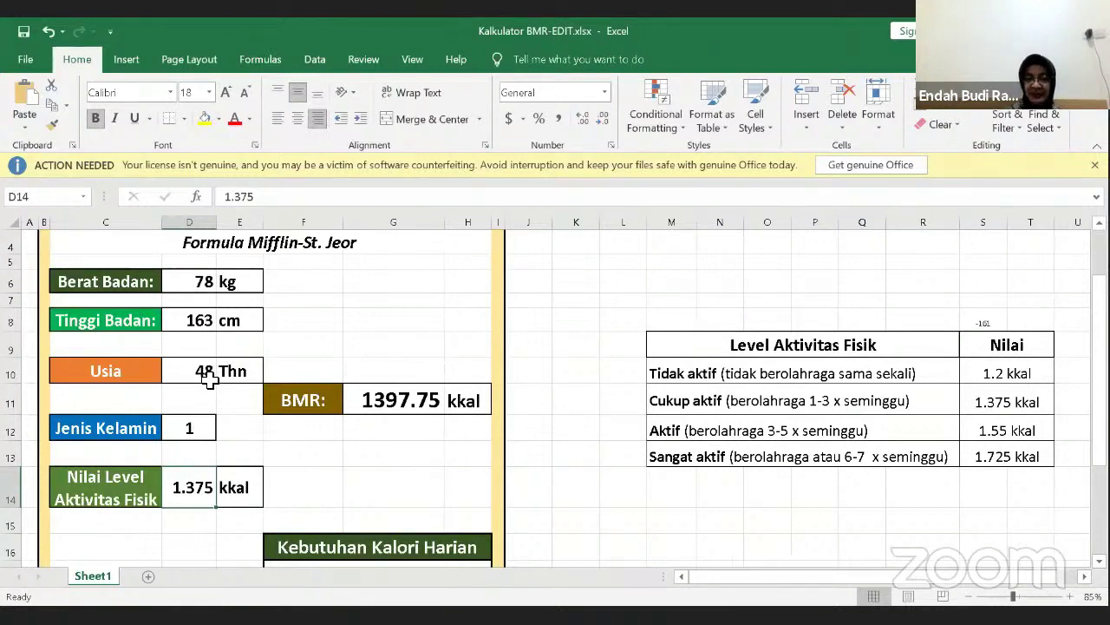
pyautogui.click(194, 432)
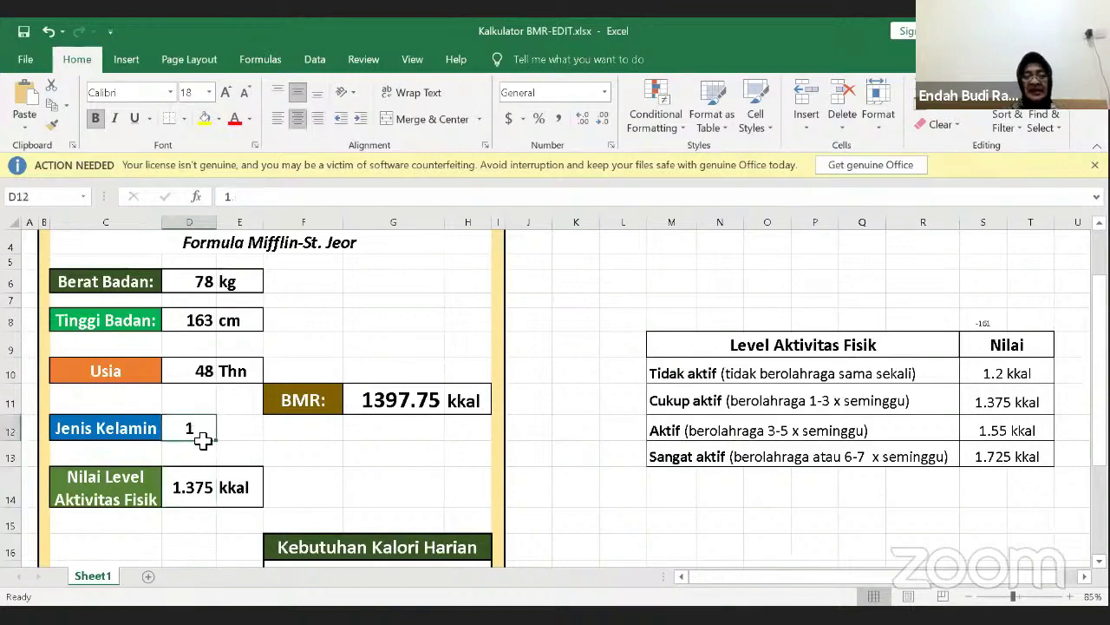
pyautogui.scroll(-2, 210, 452)
pyautogui.scroll(2, 210, 452)
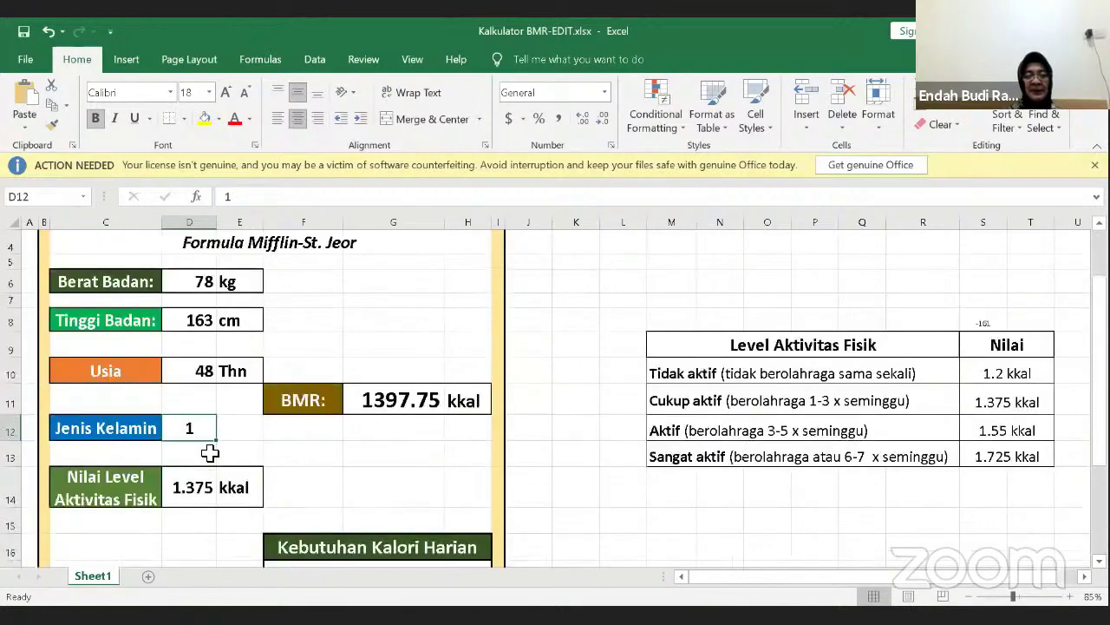
pyautogui.click(190, 484)
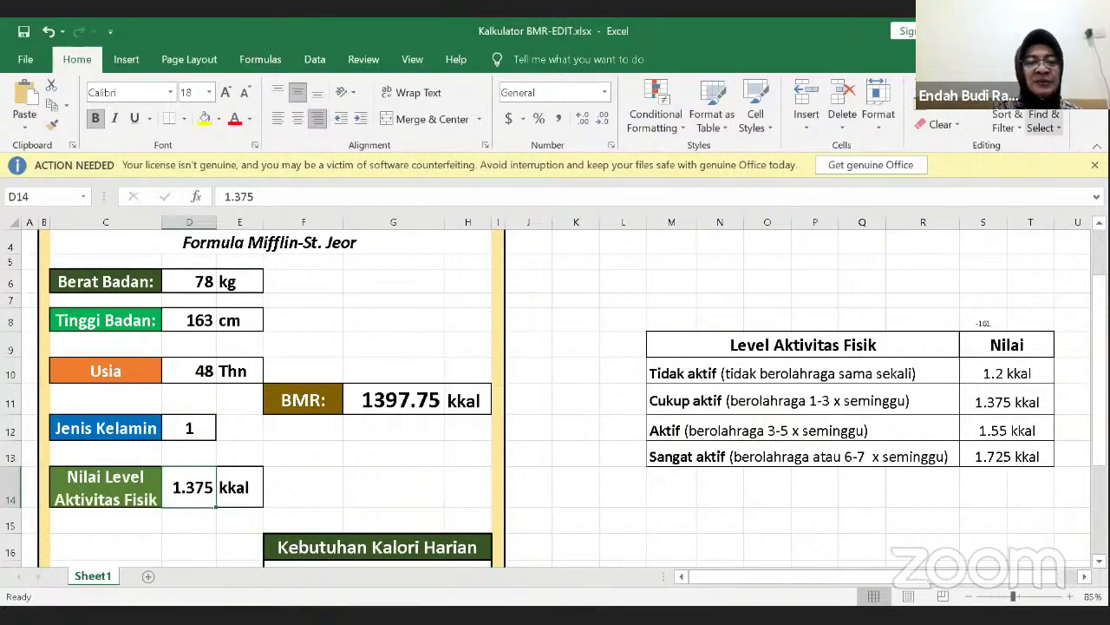
pyautogui.click(264, 197)
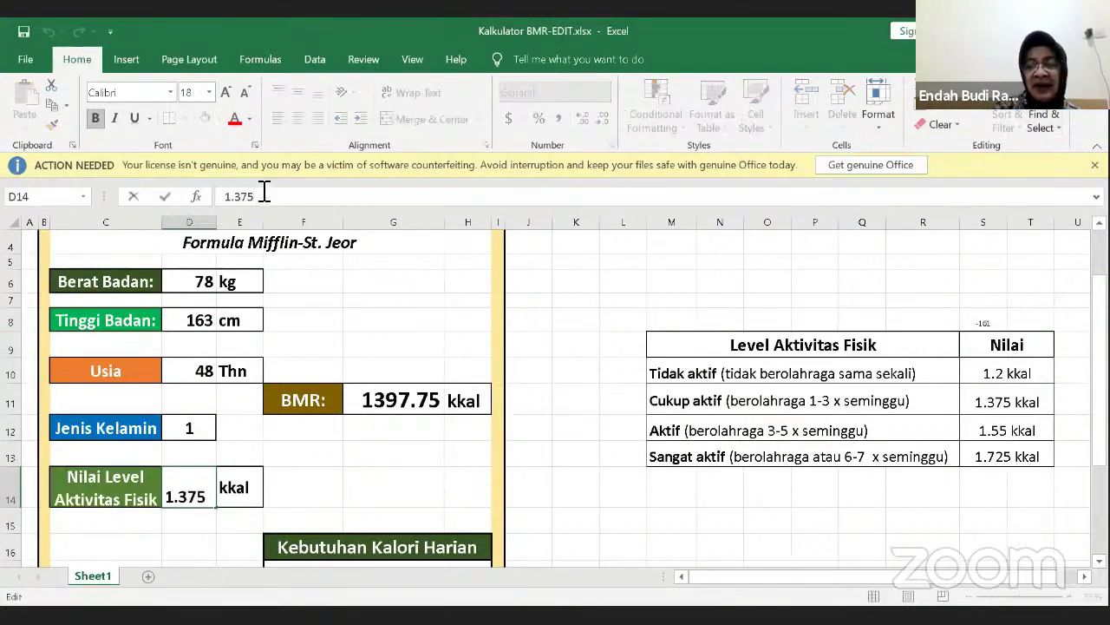
pyautogui.press('BackSpace')
pyautogui.press('BackSpace')
pyautogui.press('BackSpace')
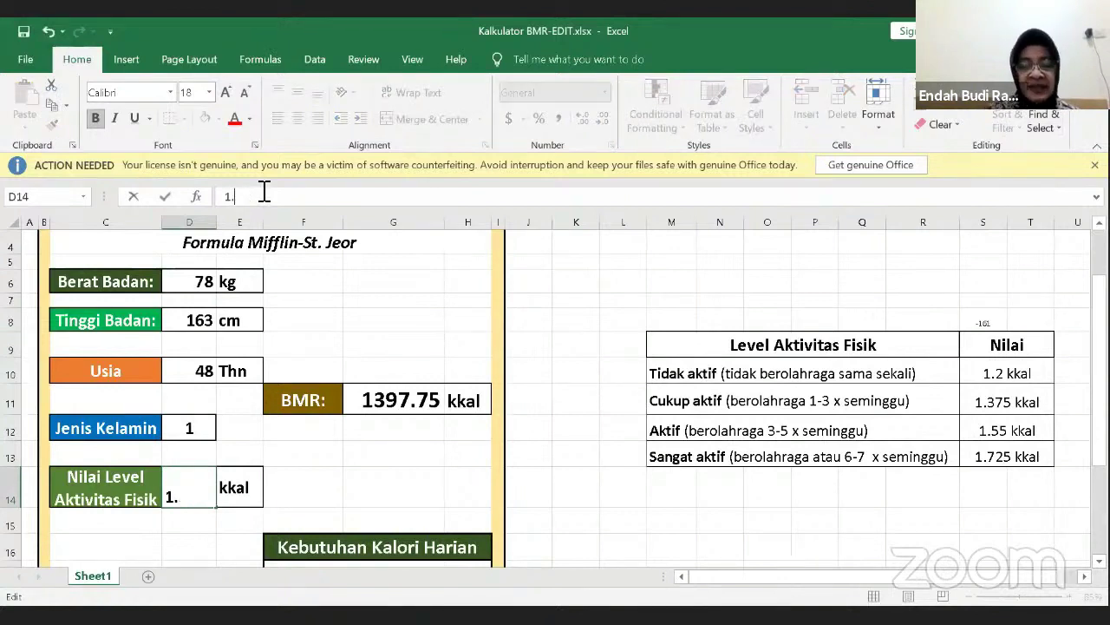
pyautogui.write('725')
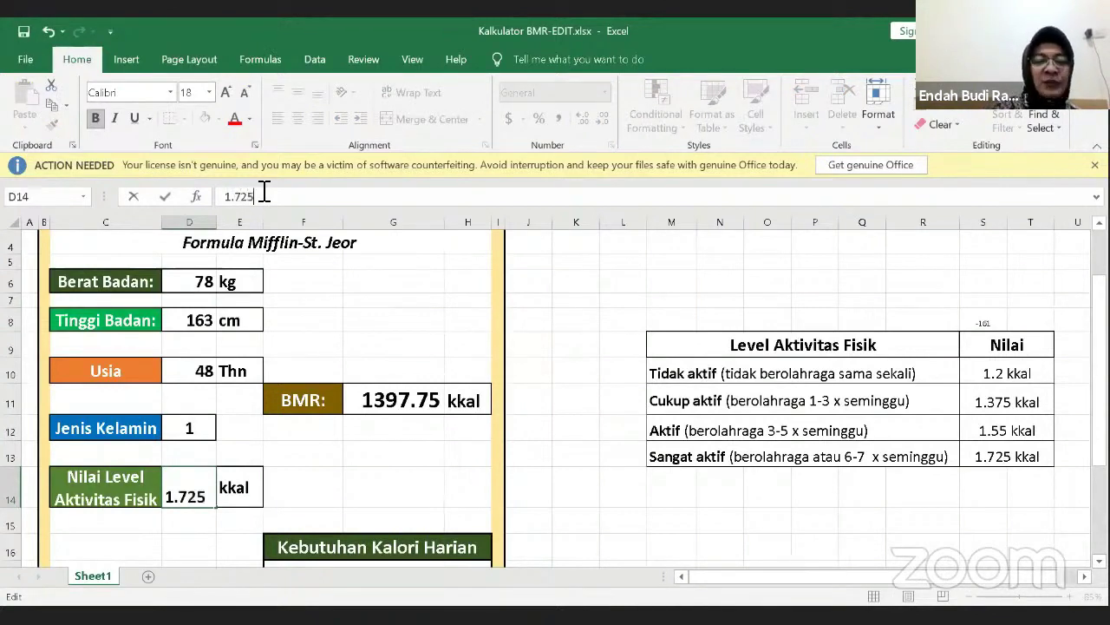
pyautogui.press('Return')
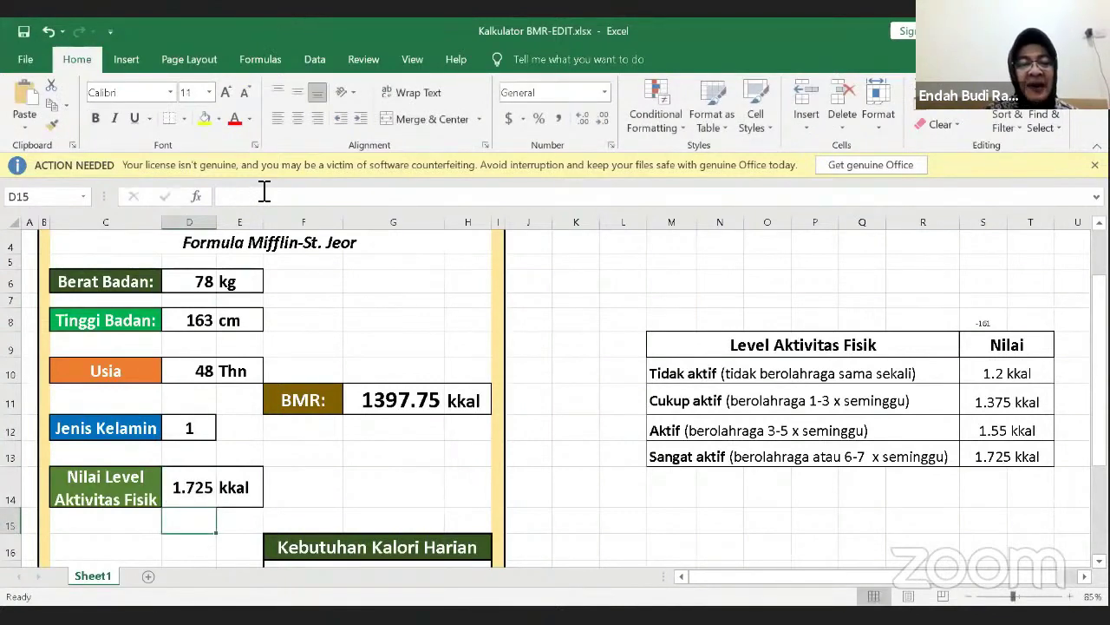
pyautogui.press('Return')
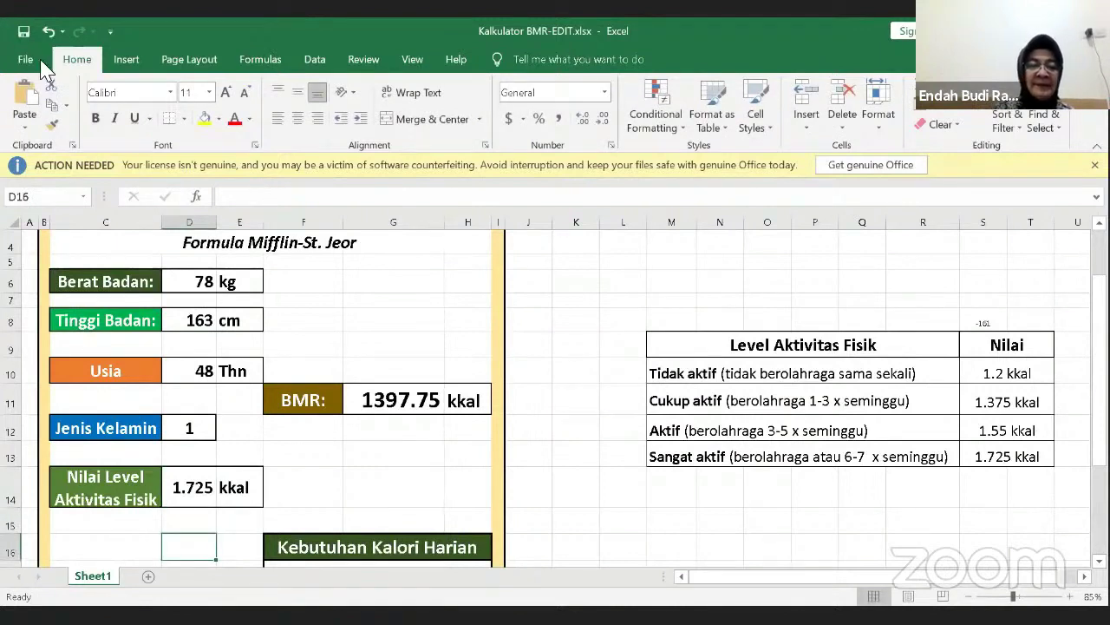
# Step: Examine the gender code legend and the formulas behind BMR and the daily calorie need (Kebutuhan Kalori Harian)
pyautogui.click(274, 496)
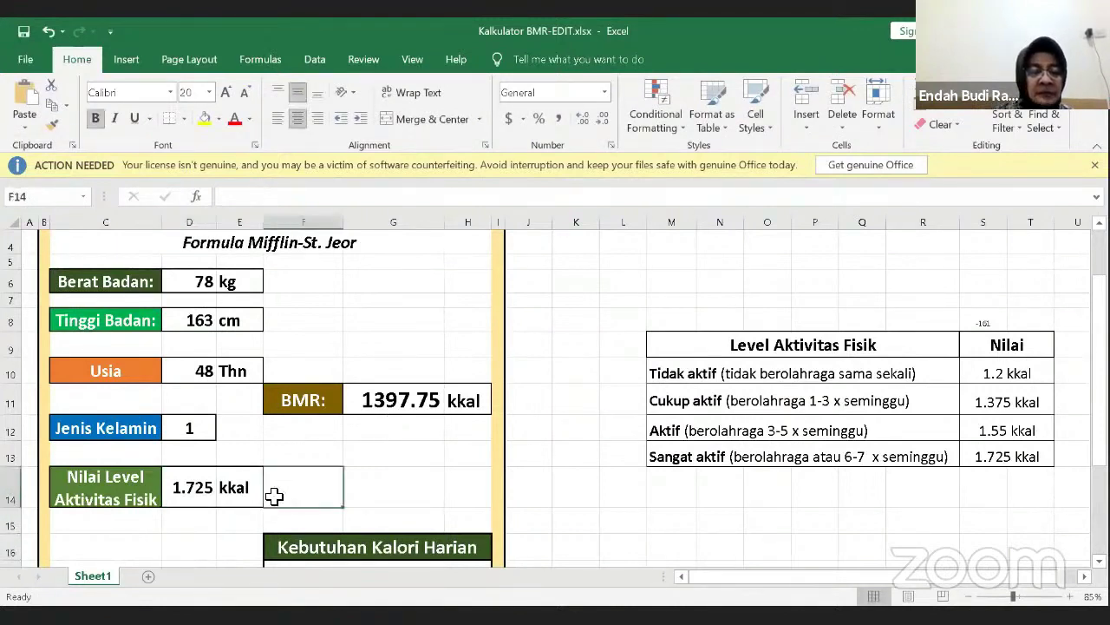
pyautogui.click(201, 491)
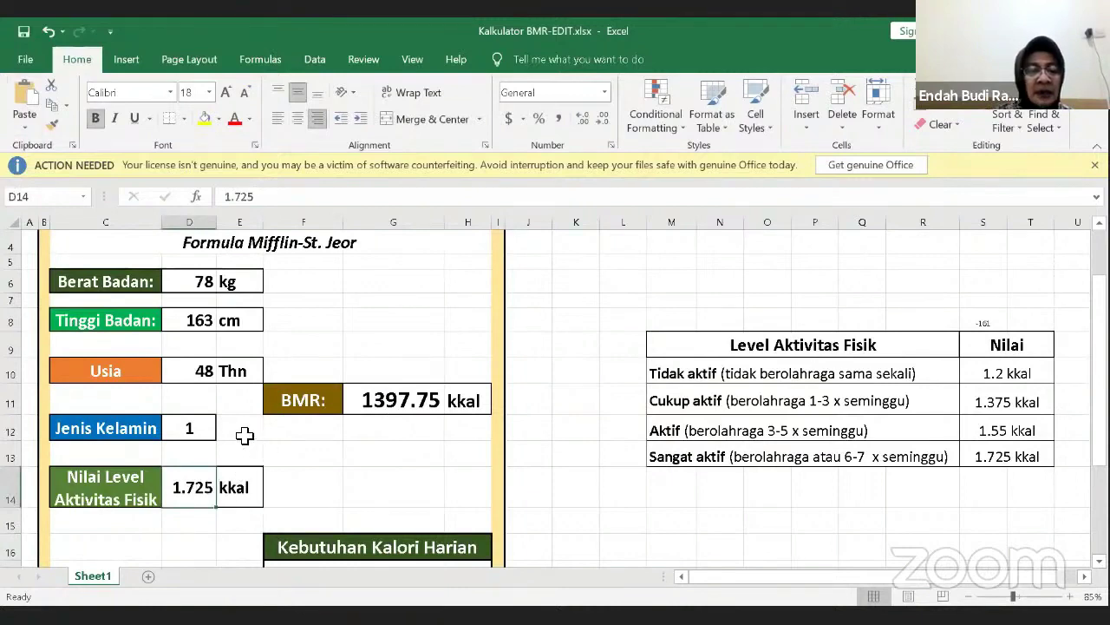
pyautogui.click(199, 429)
pyautogui.scroll(-3, 198, 432)
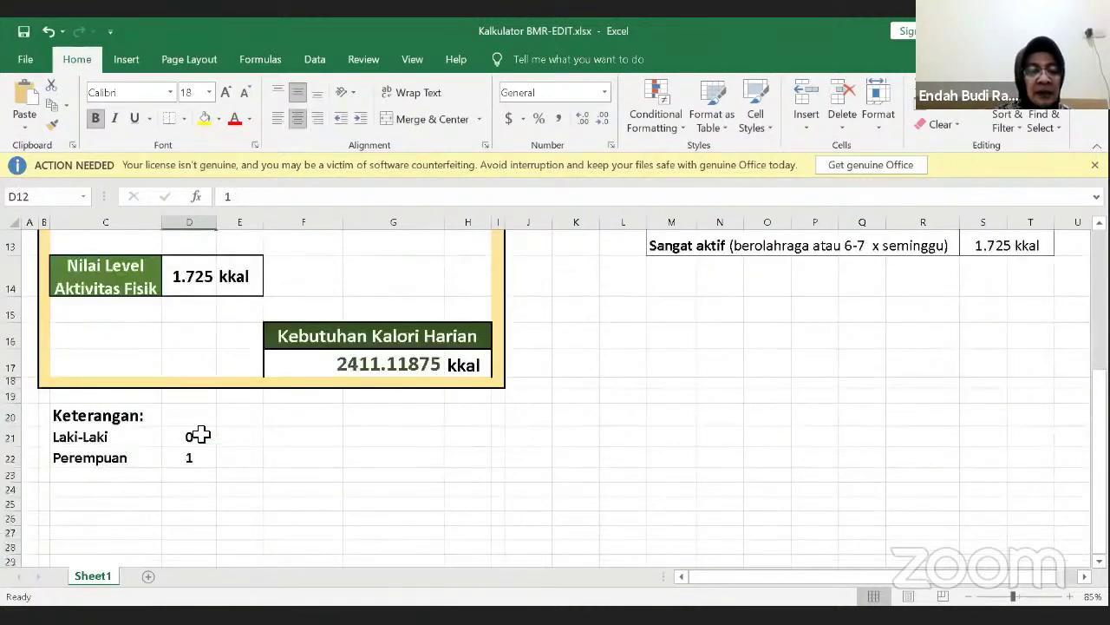
pyautogui.scroll(2, 200, 435)
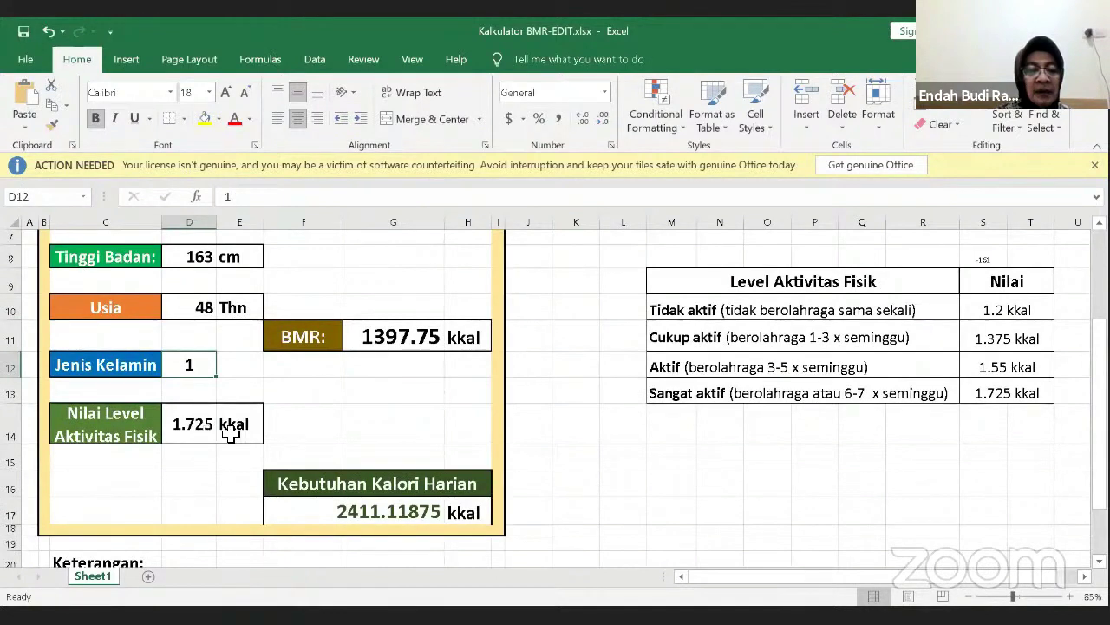
pyautogui.click(404, 338)
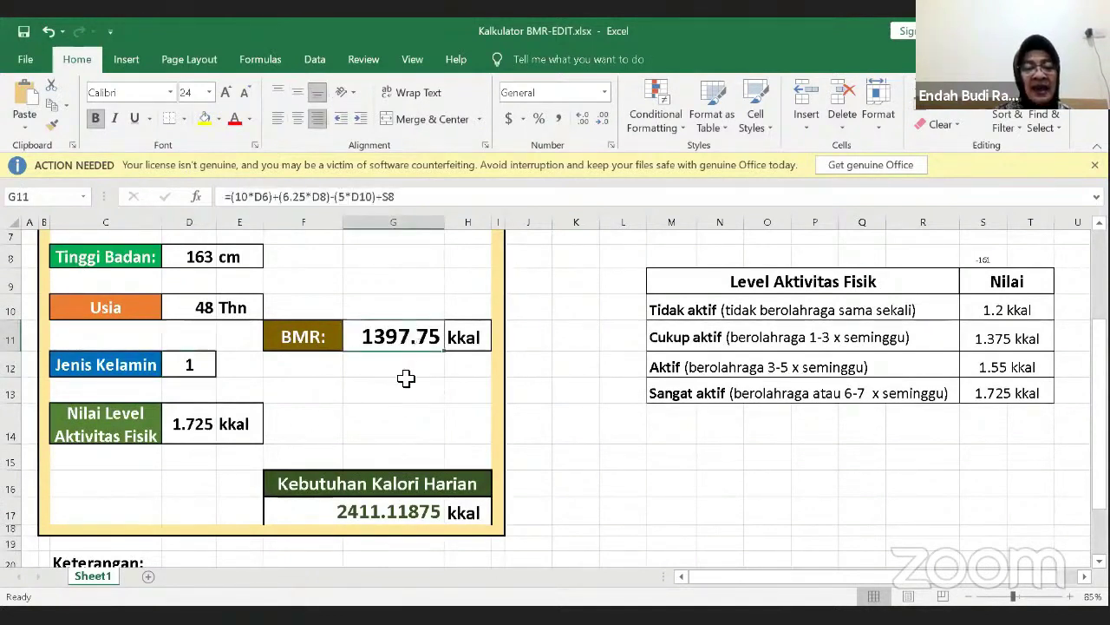
pyautogui.click(378, 513)
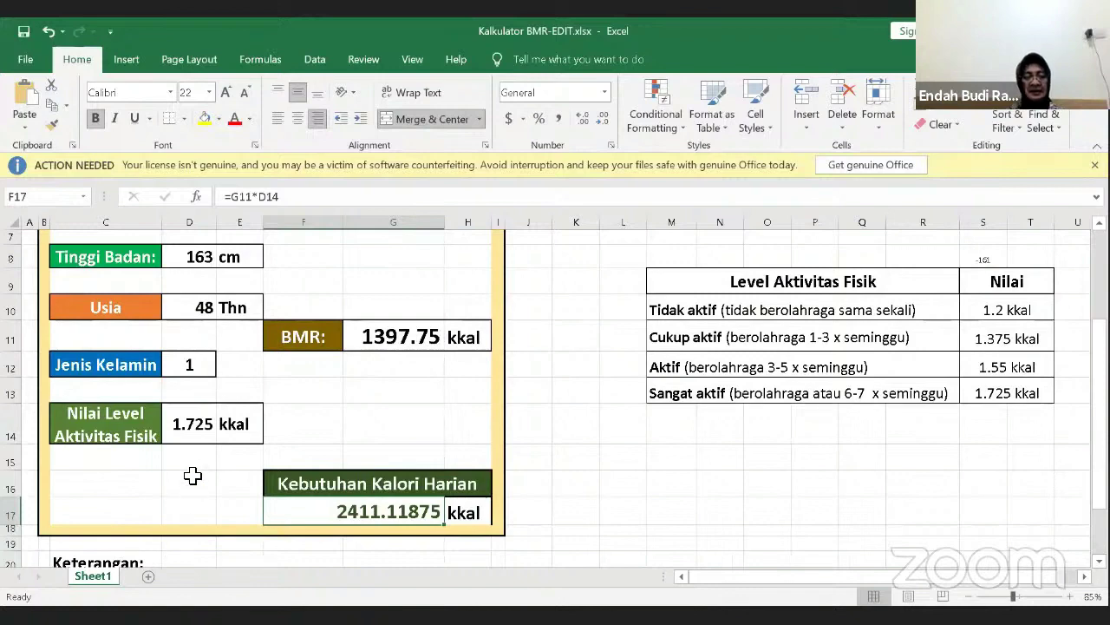
pyautogui.scroll(1, 202, 427)
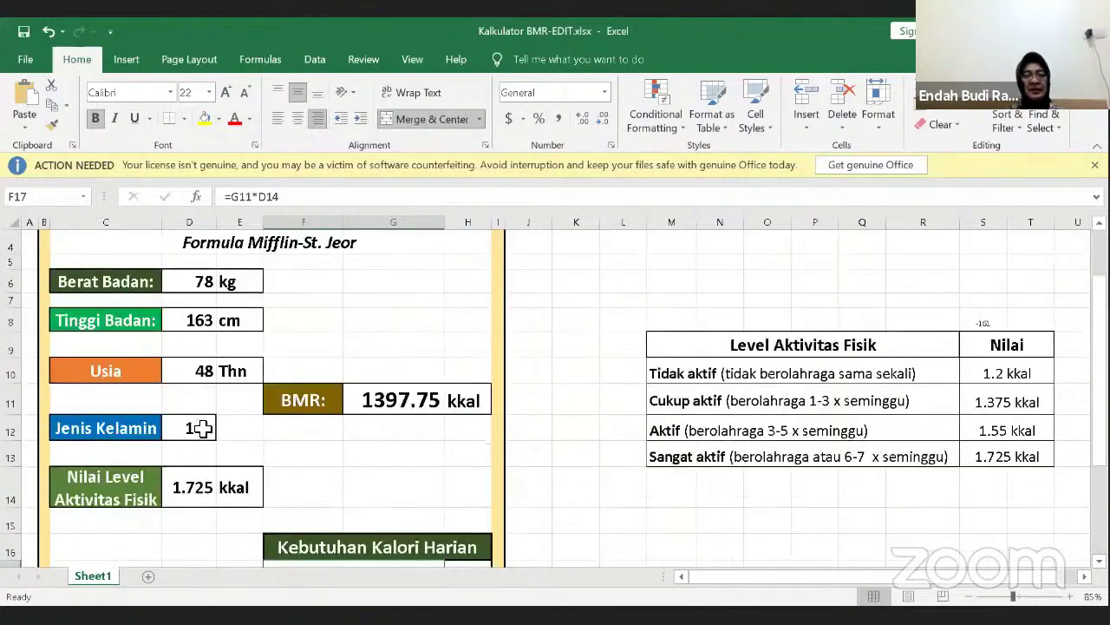
# Step: Set the body weight (Berat Badan) to 69 kg
pyautogui.click(200, 321)
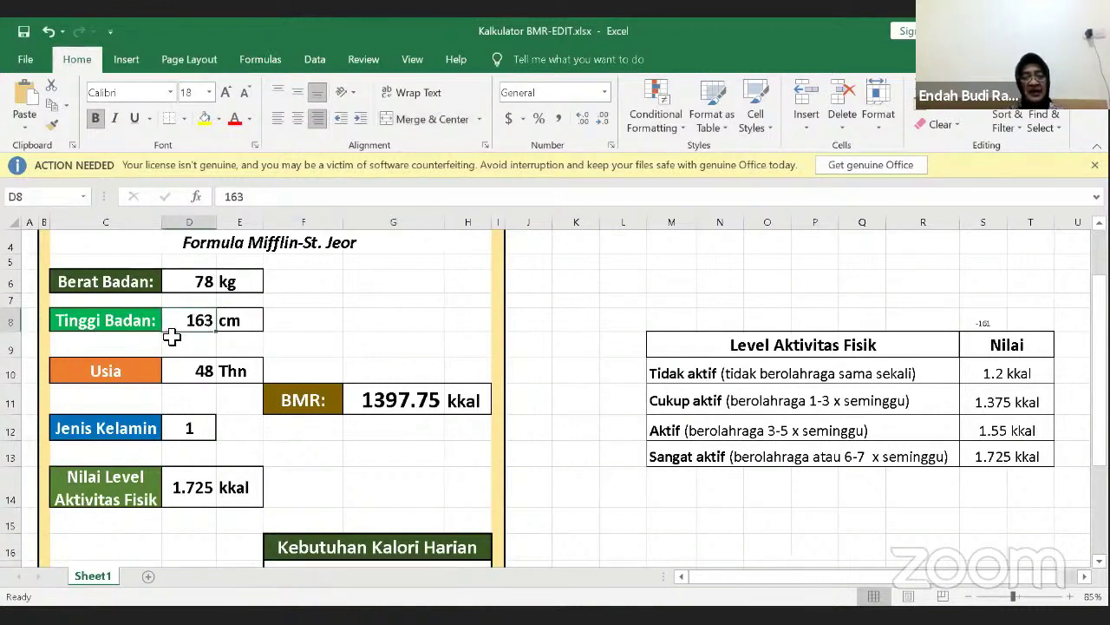
pyautogui.click(189, 284)
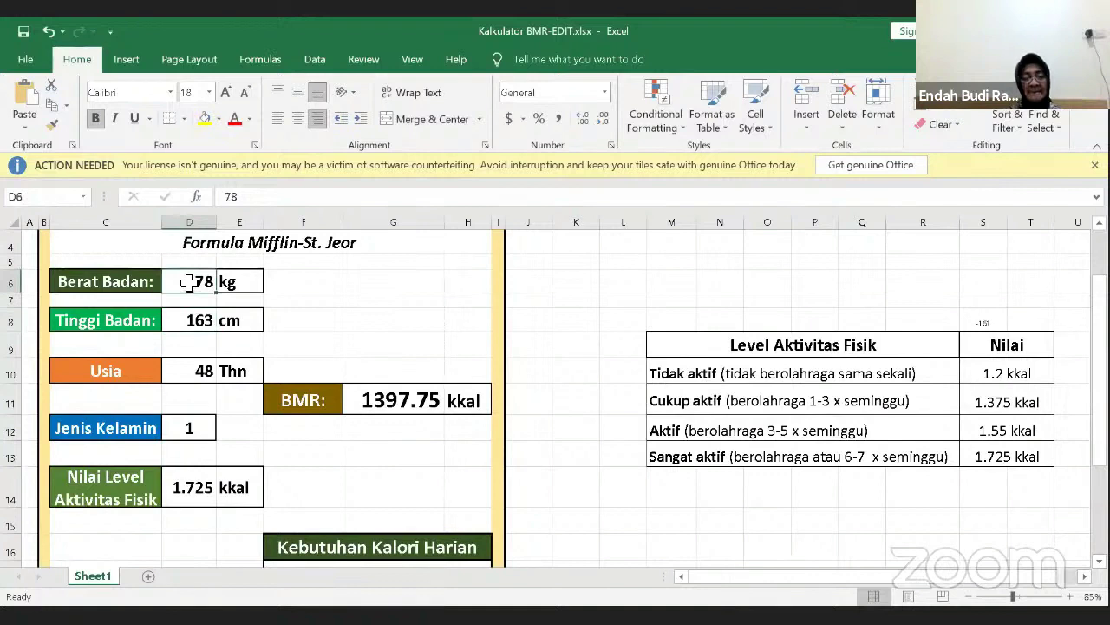
pyautogui.click(239, 198)
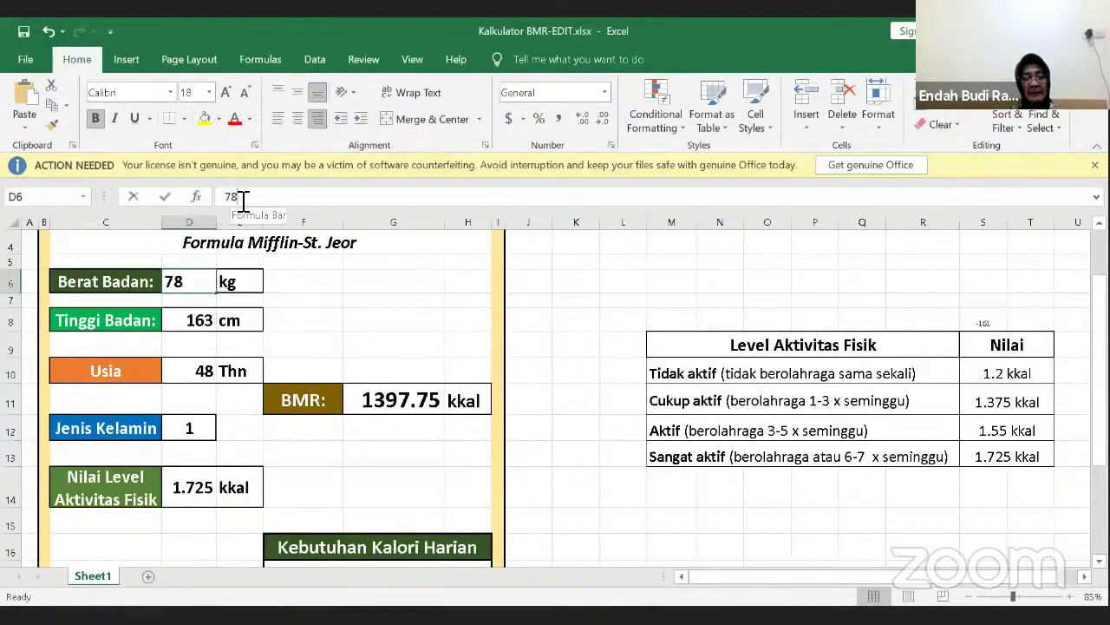
pyautogui.press('BackSpace')
pyautogui.press('BackSpace')
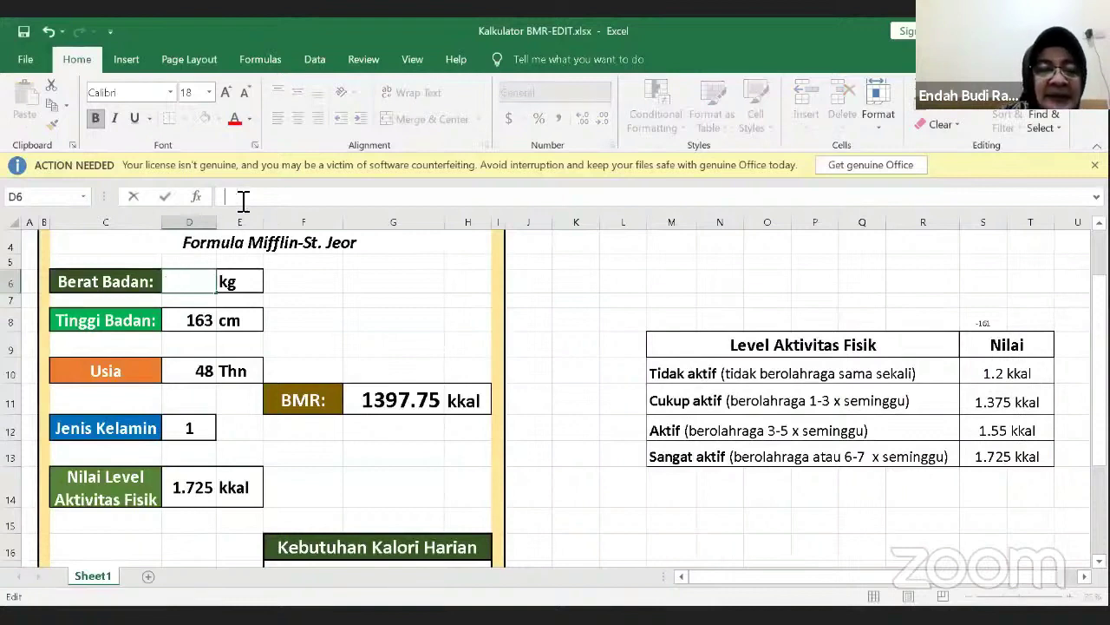
pyautogui.write('6')
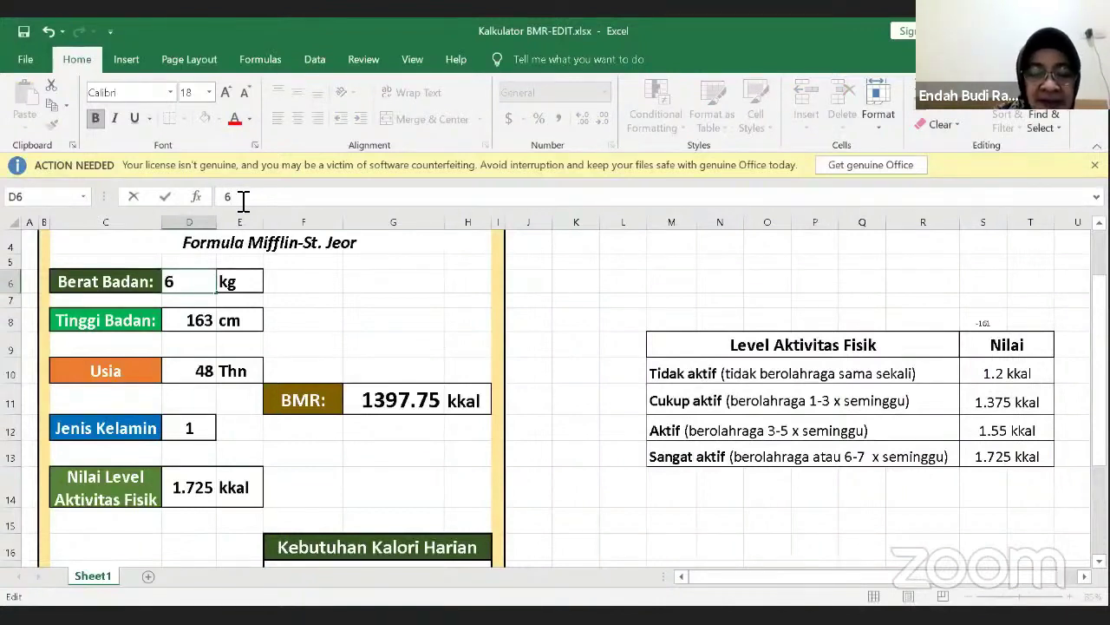
pyautogui.write('9')
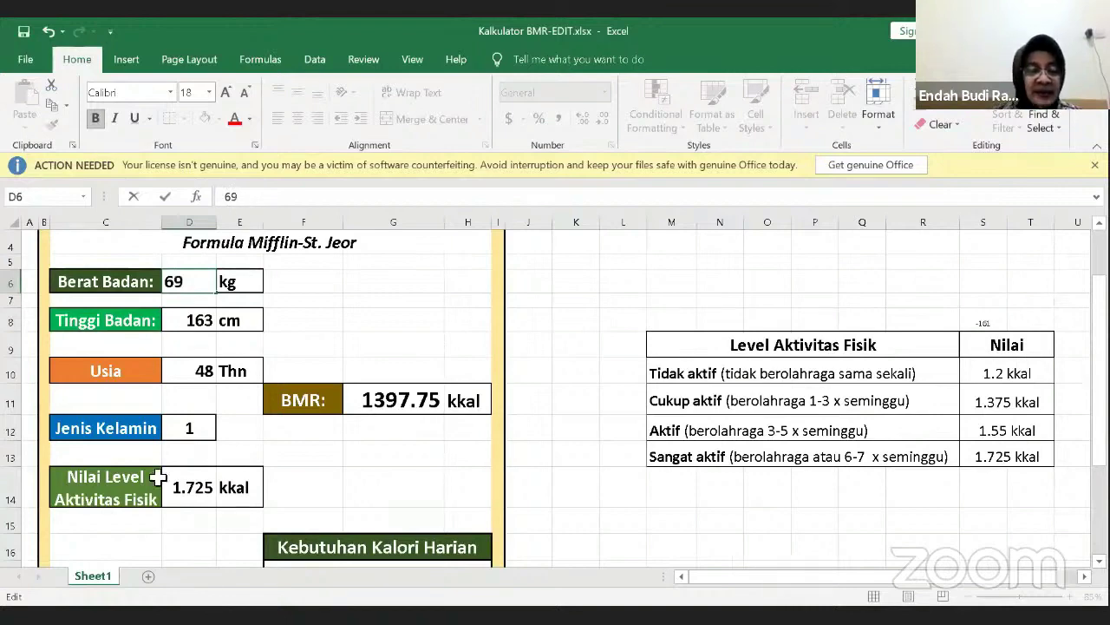
# Step: Set the age (Usia) to 53 years and the gender code (Jenis Kelamin) to 0 for Laki-Laki
pyautogui.scroll(-1, 257, 436)
pyautogui.click(203, 310)
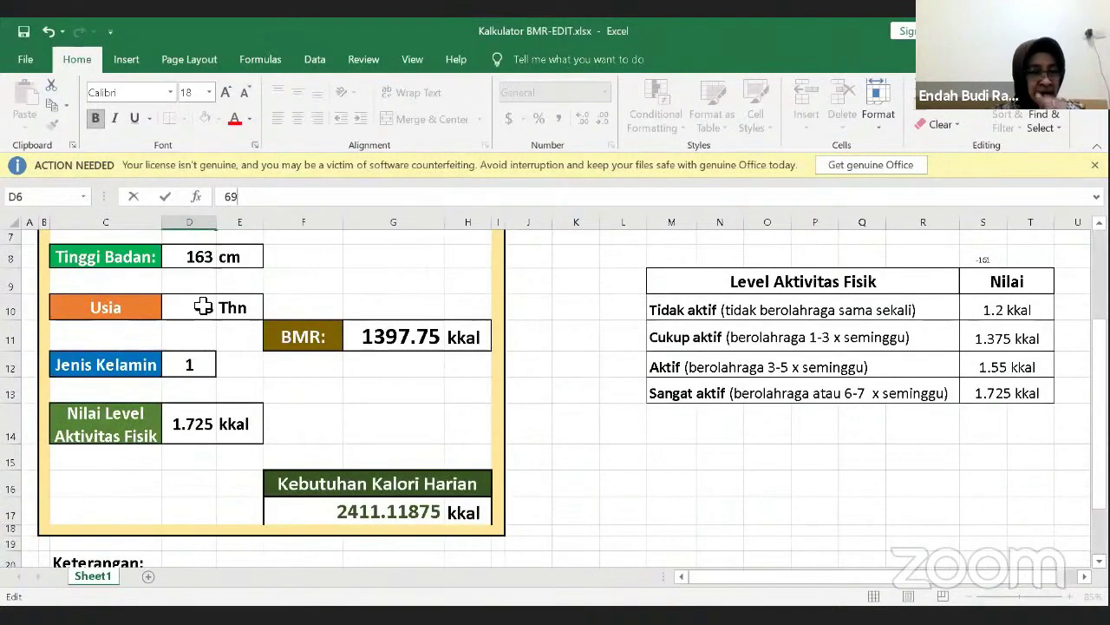
pyautogui.write('53')
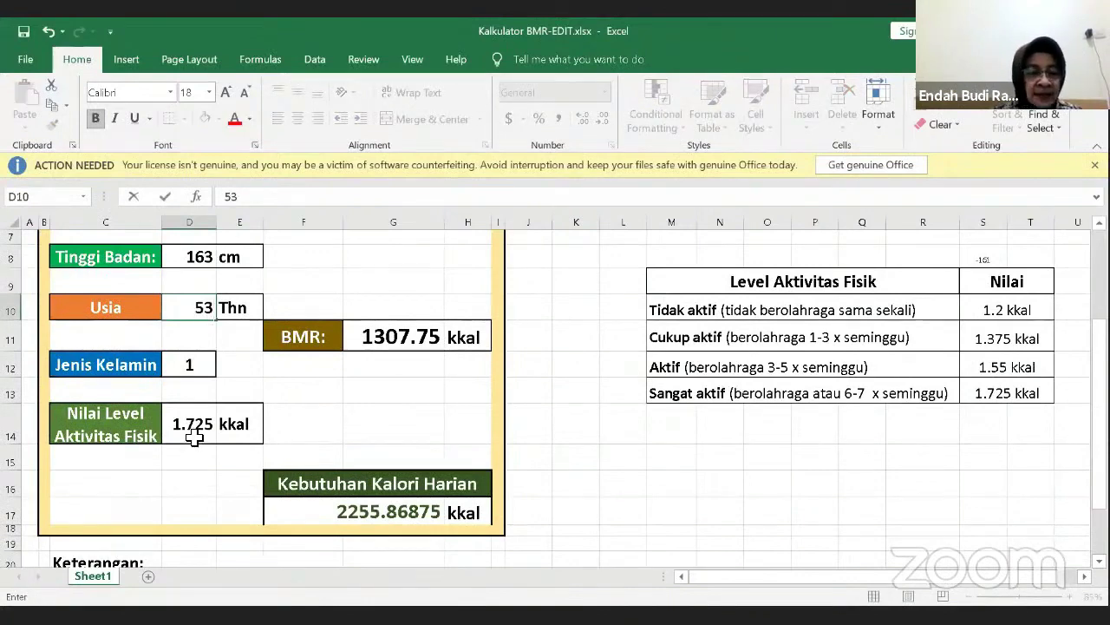
pyautogui.scroll(-1, 194, 437)
pyautogui.scroll(1, 195, 437)
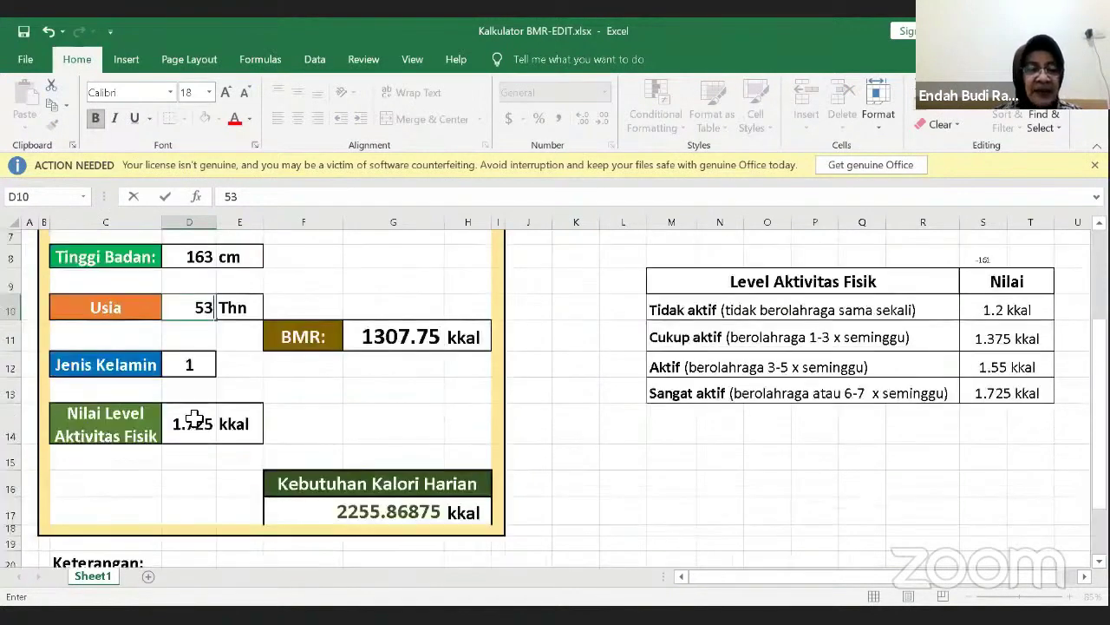
pyautogui.click(194, 362)
pyautogui.write('0')
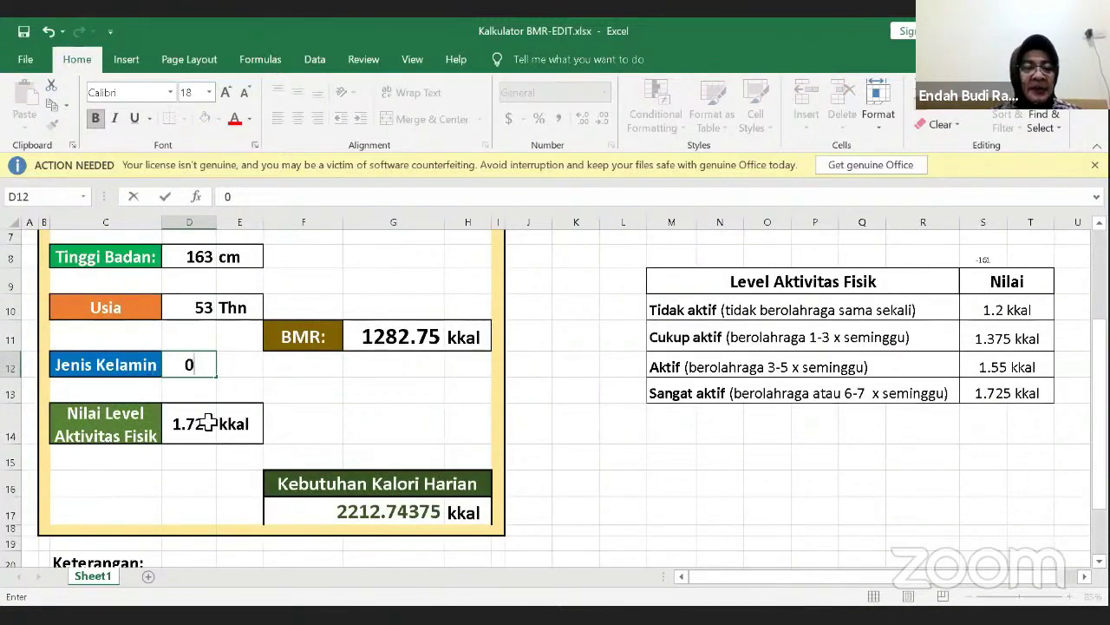
# Step: Set the activity level value (Nilai Level Aktivitas Fisik) to 1.375 for Cukup aktif
pyautogui.click(208, 421)
pyautogui.click(259, 197)
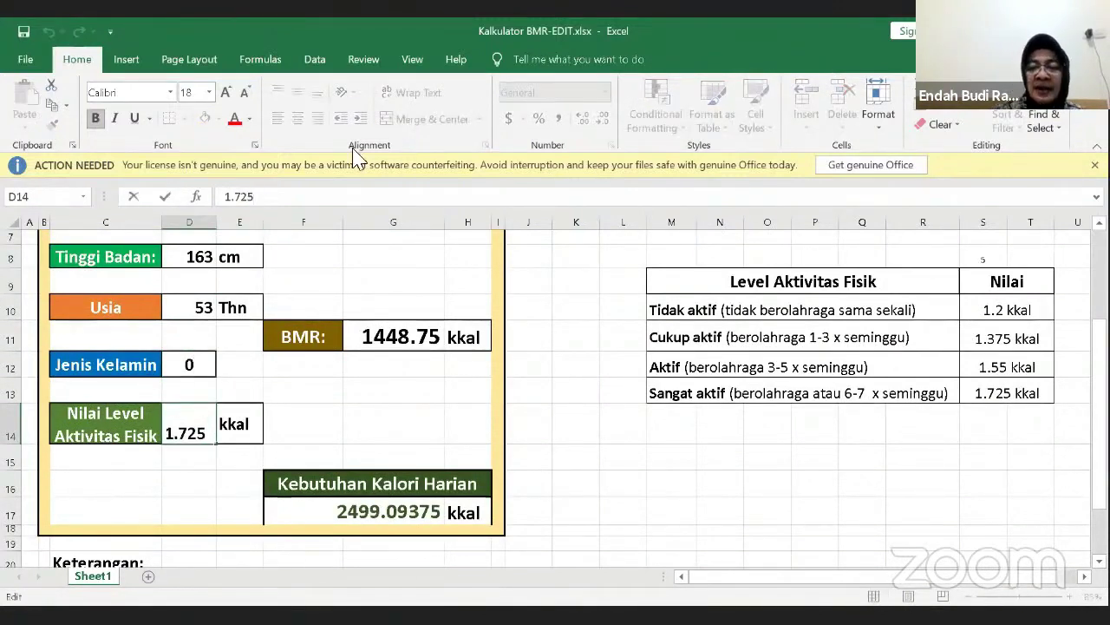
pyautogui.press('BackSpace')
pyautogui.press('BackSpace')
pyautogui.press('BackSpace')
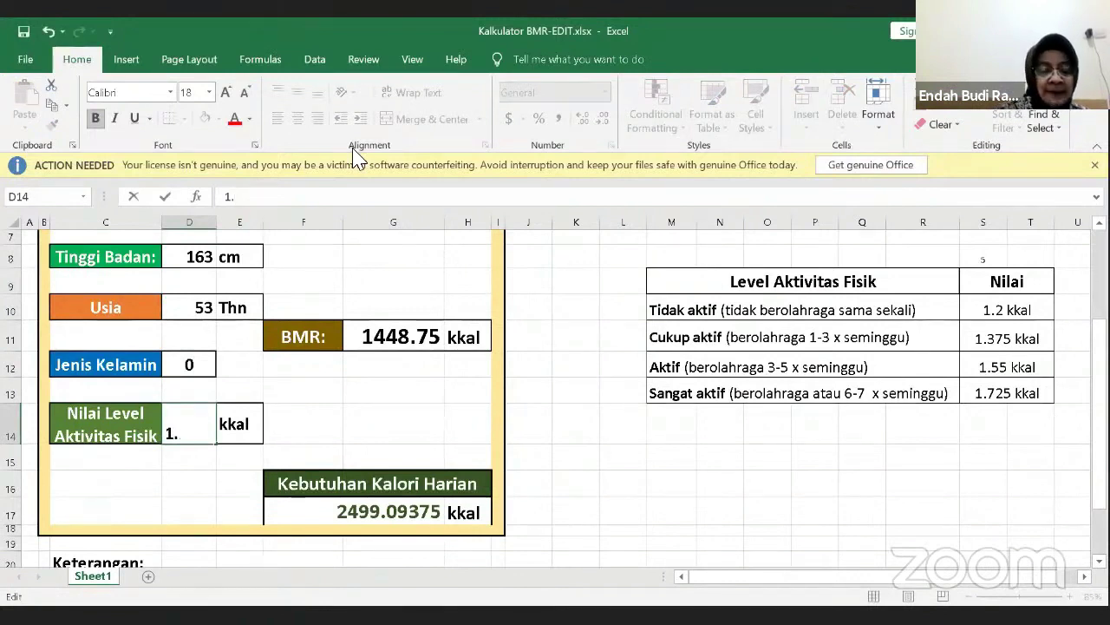
pyautogui.write('2')
pyautogui.press('BackSpace')
pyautogui.write('37')
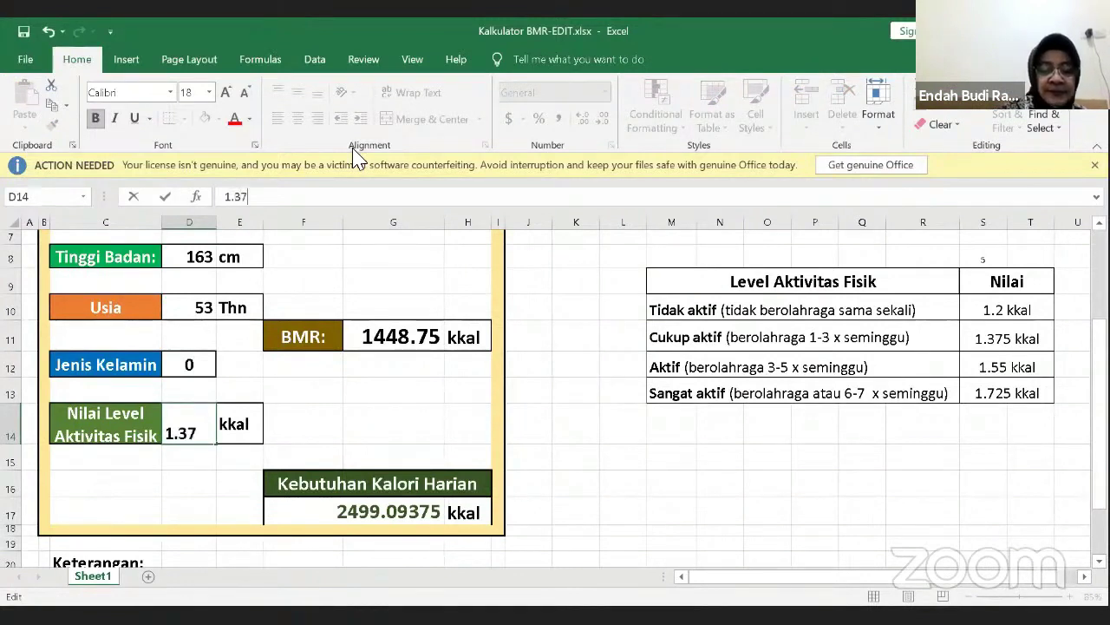
pyautogui.write('5')
pyautogui.press('Return')
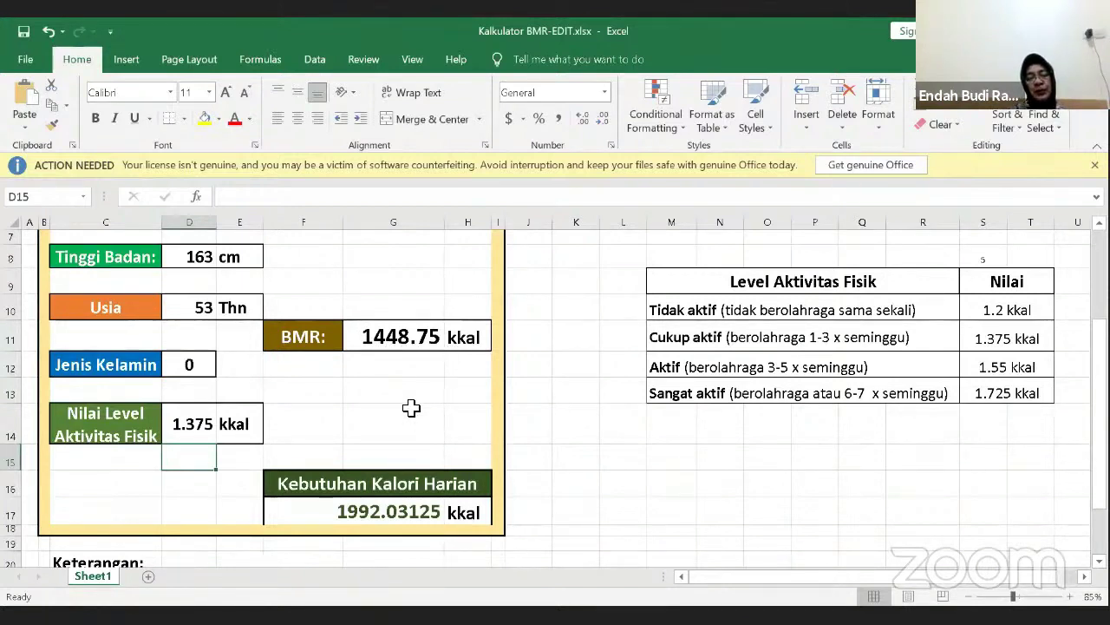
pyautogui.scroll(-1, 411, 408)
pyautogui.scroll(1, 411, 407)
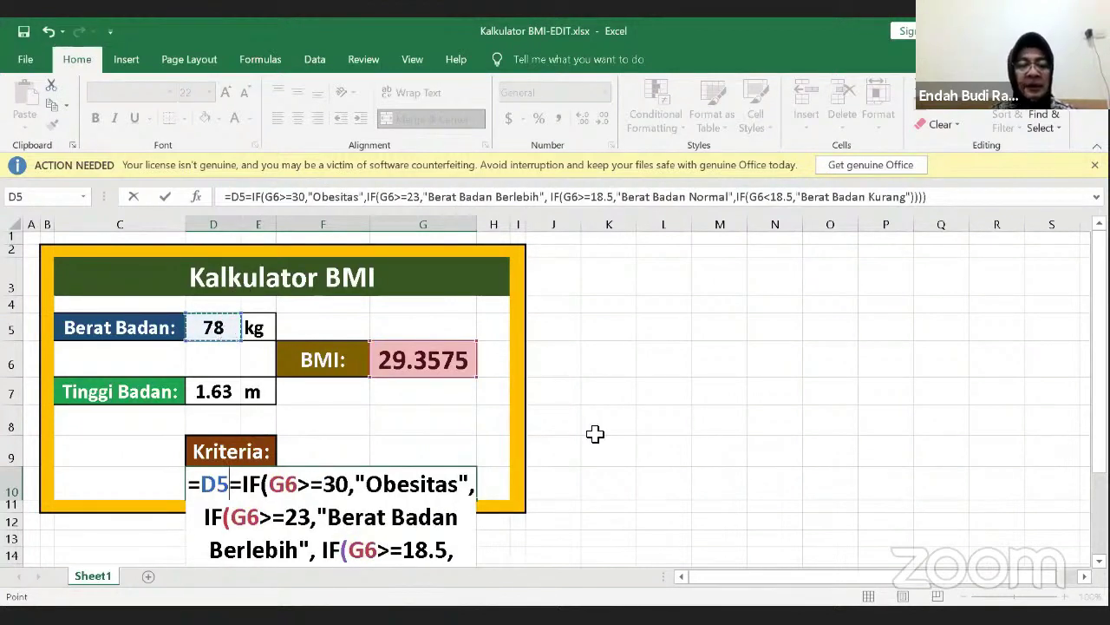
pyautogui.click(214, 327)
pyautogui.write('69')
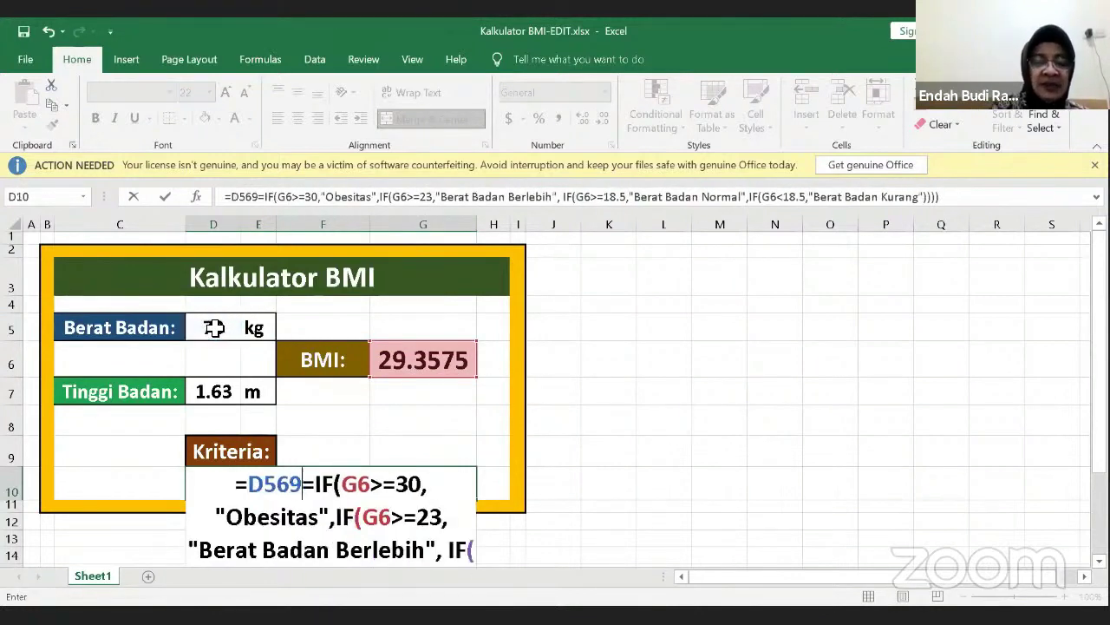
pyautogui.click(216, 397)
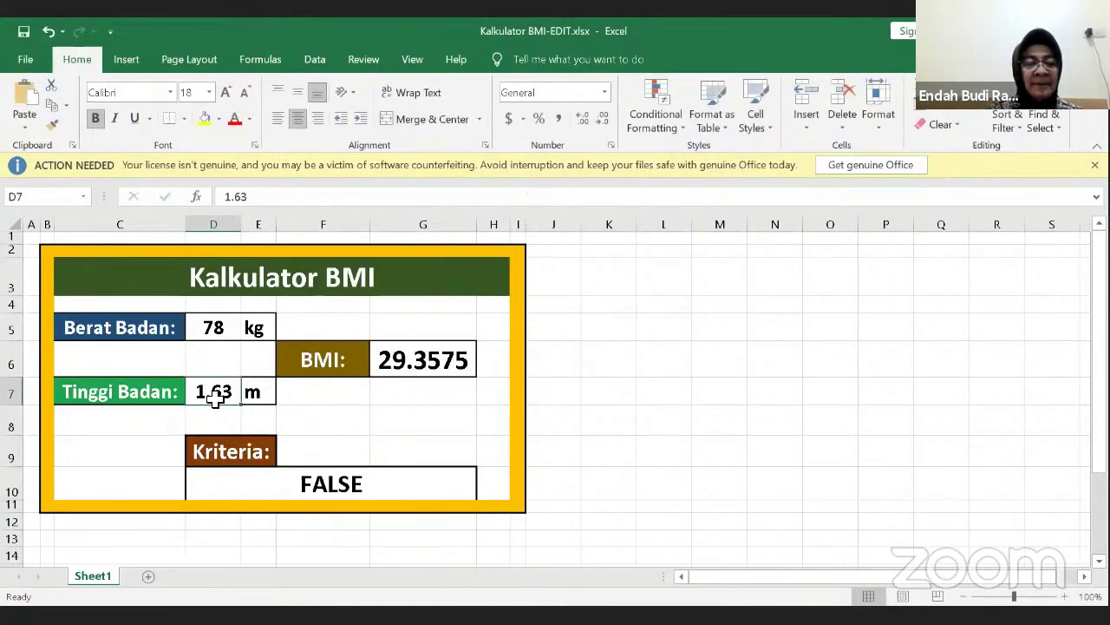
pyautogui.scroll(-2, 216, 399)
pyautogui.scroll(2, 216, 399)
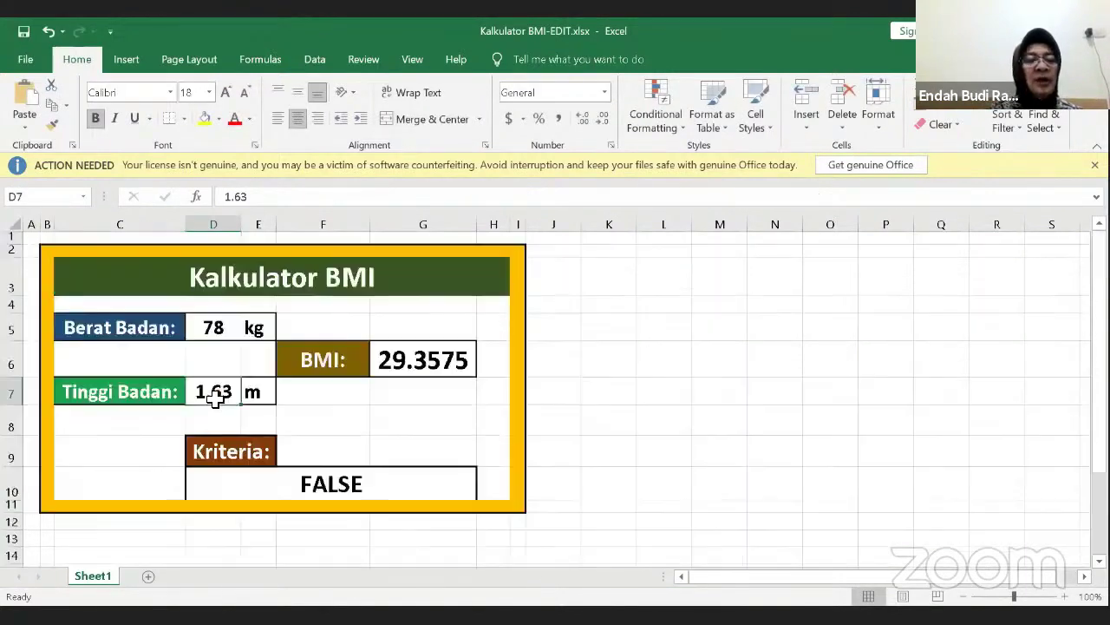
pyautogui.click(48, 32)
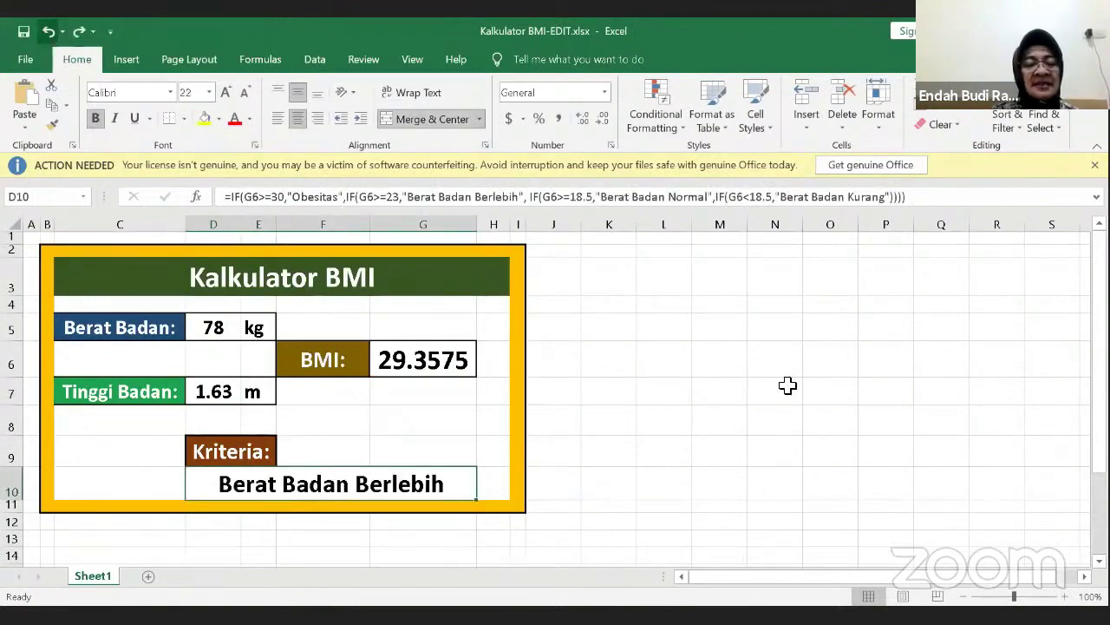
pyautogui.click(818, 371)
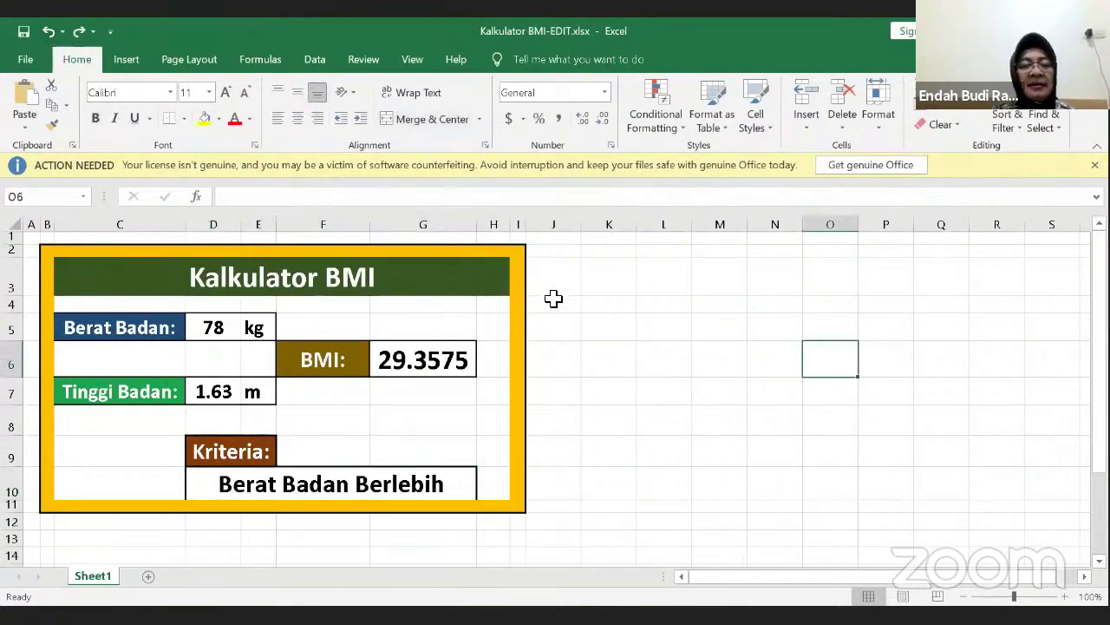
# Step: Set the body weight (Berat Badan) in the BMI calculator to 69 kg
pyautogui.click(230, 328)
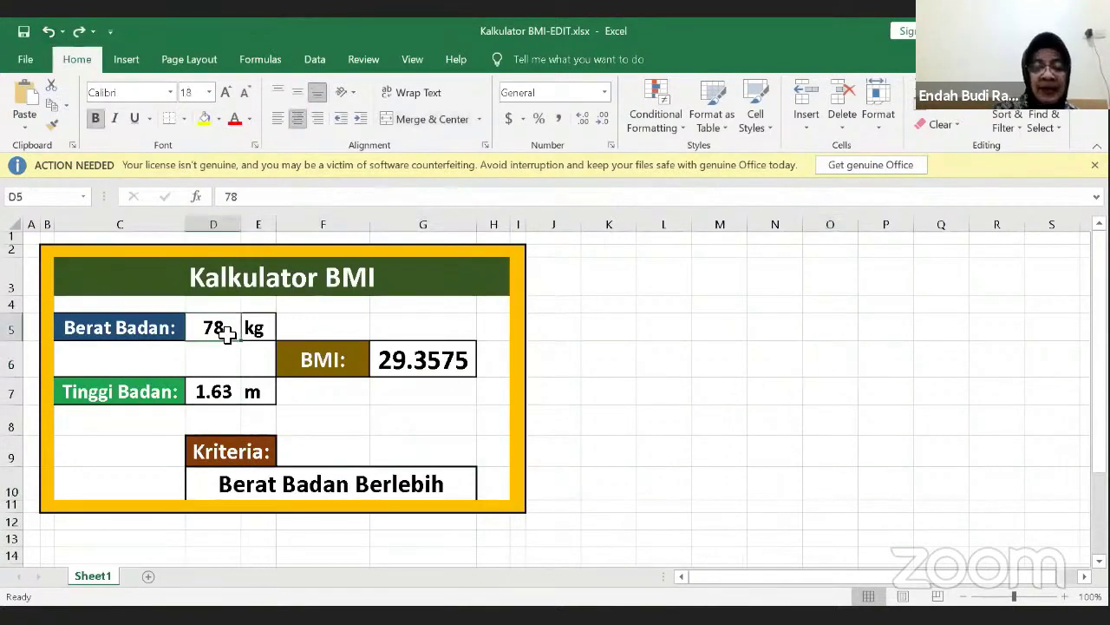
pyautogui.write('69')
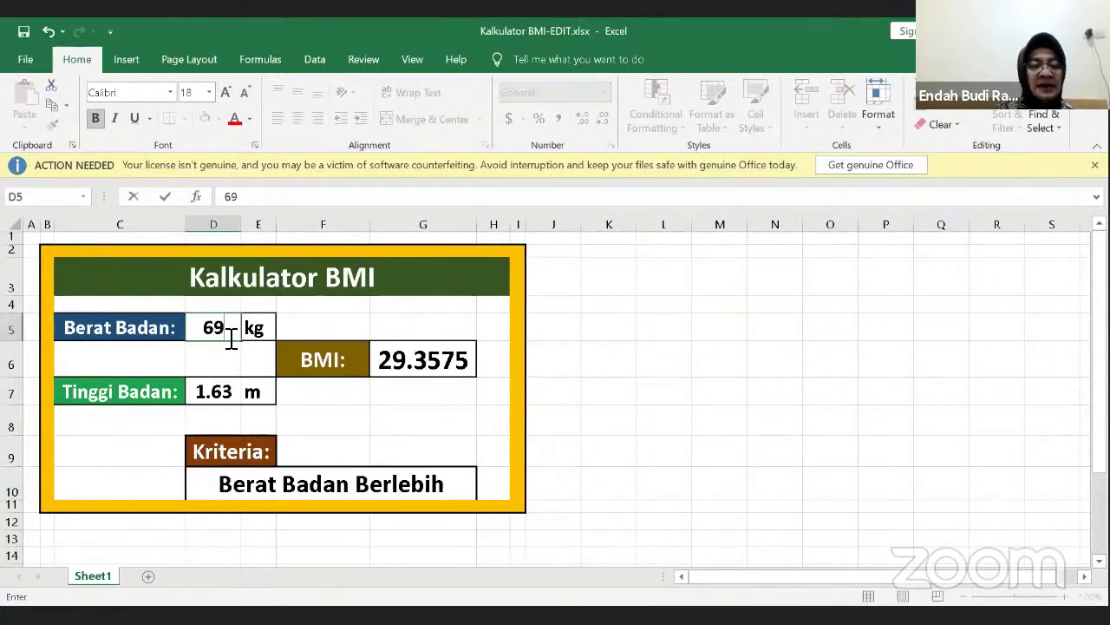
pyautogui.click(611, 396)
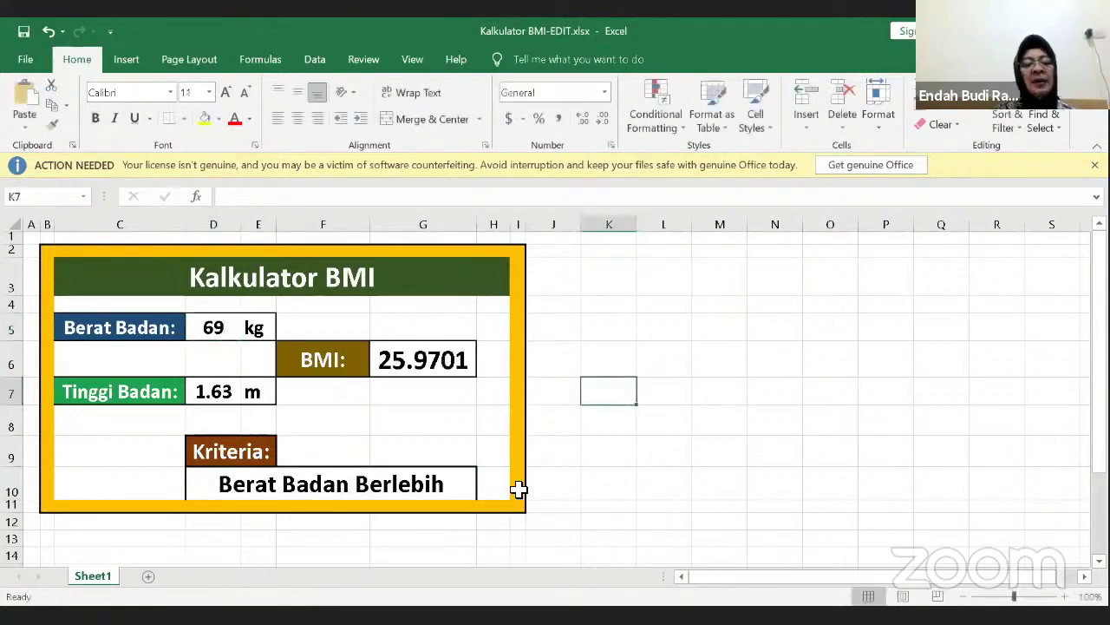